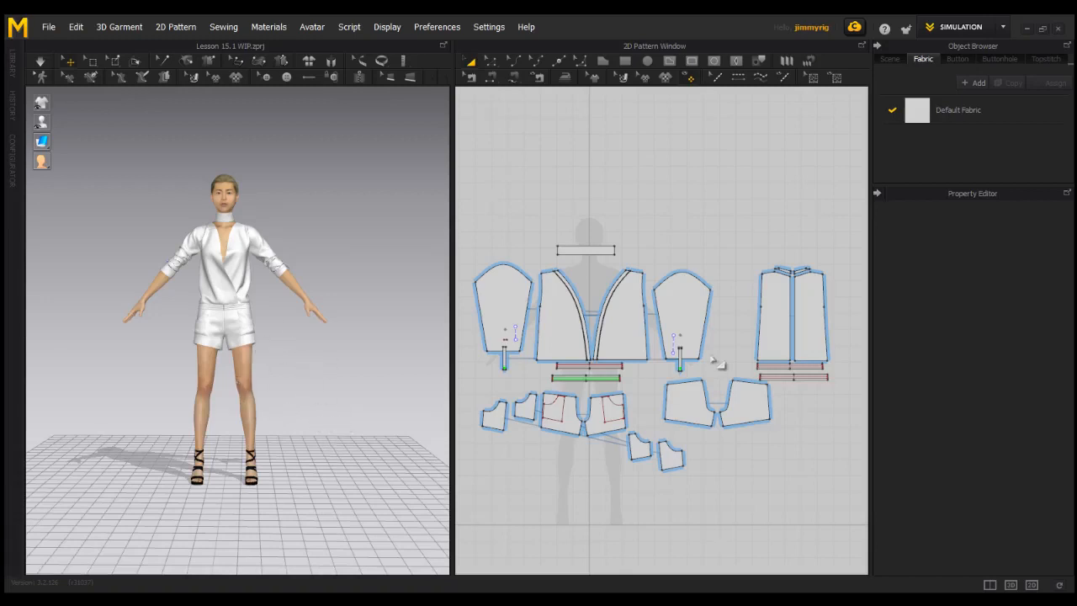
Freeze all pattern pieces of the garment
scroll(723, 360, down, 3)
drag(489, 222, 838, 471)
right_click(630, 346)
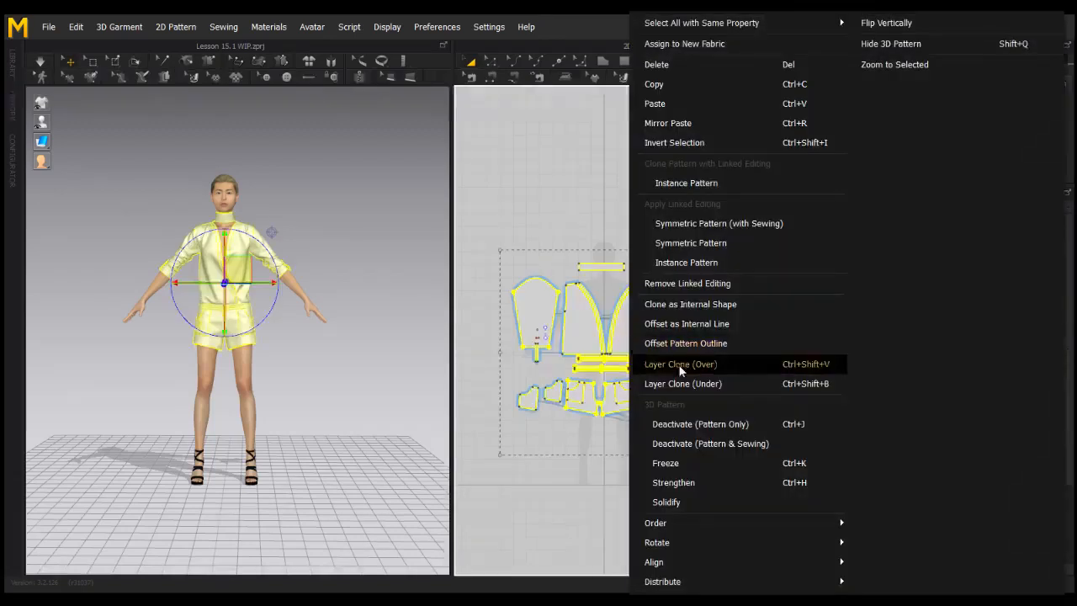
click(664, 463)
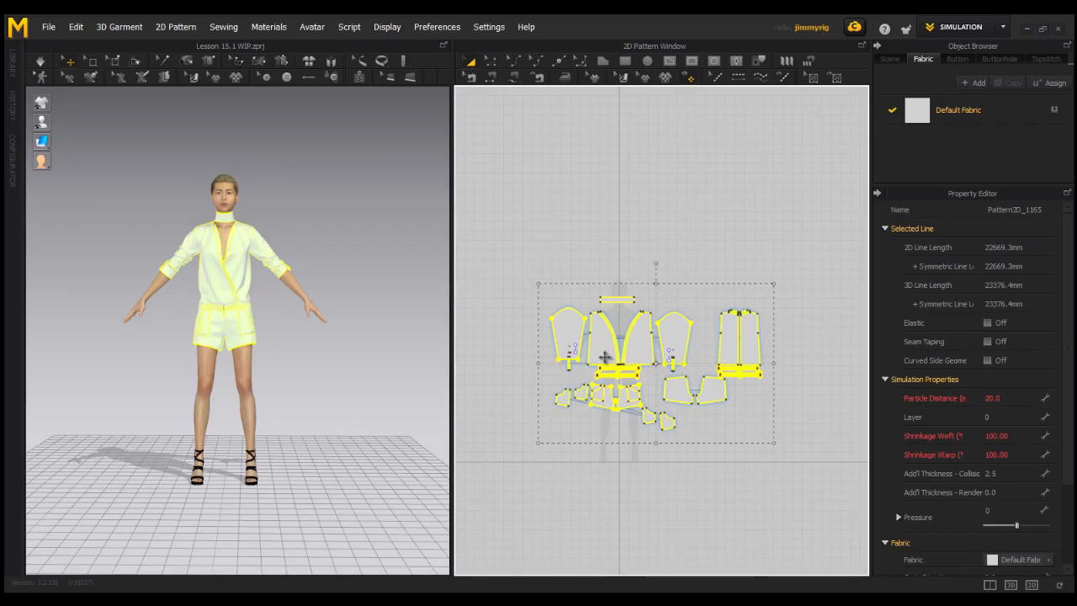
Move all the selected garment patterns away from the avatar silhouette to clear the 2D workspace, and deselect them
drag(605, 358, 809, 269)
middle_drag(625, 377, 664, 367)
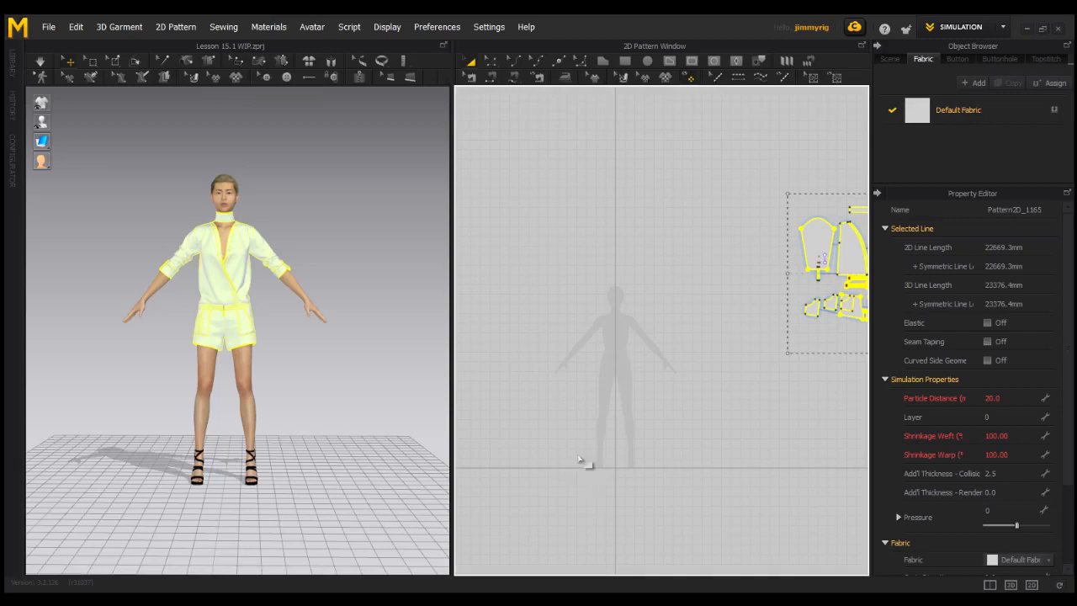
scroll(660, 383, up, 3)
click(698, 421)
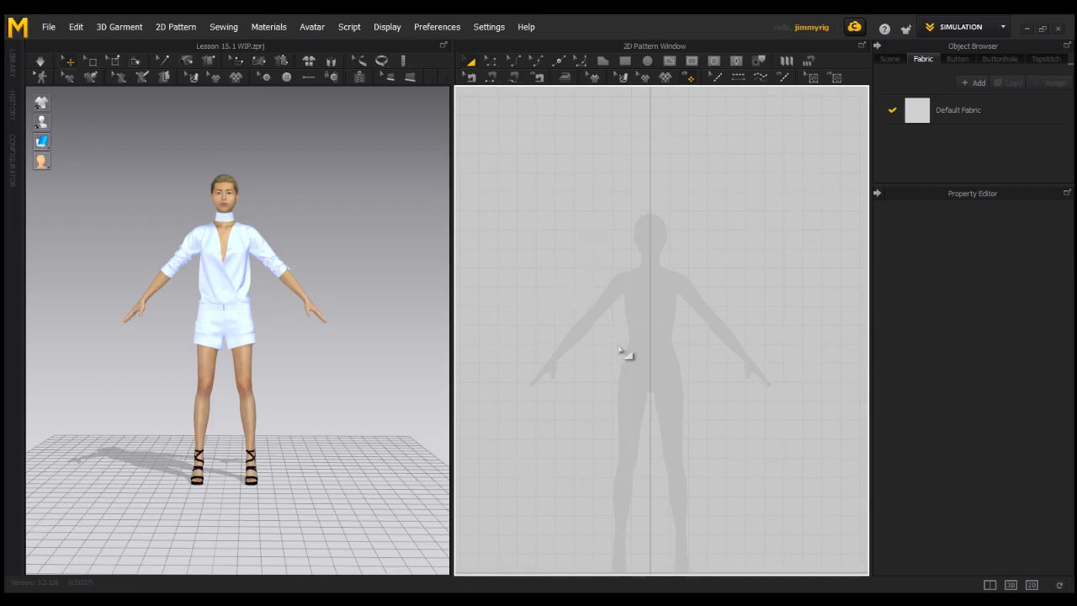
Create a rectangle pattern 130 mm wide and 55 mm high beside the silhouette's waist
key(s)
click(615, 330)
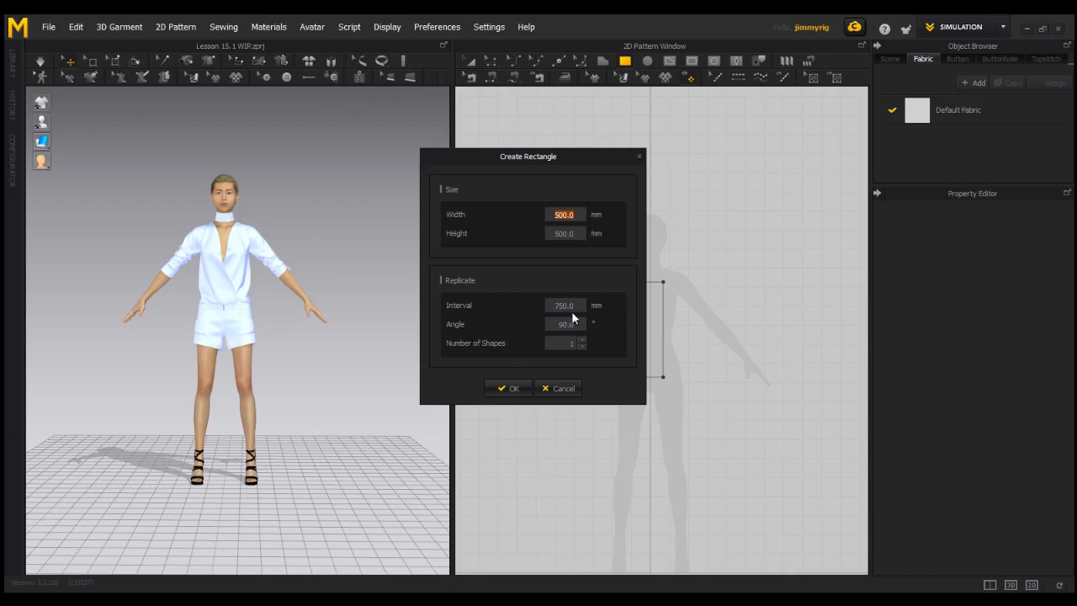
text(130)
key(Tab)
click(509, 387)
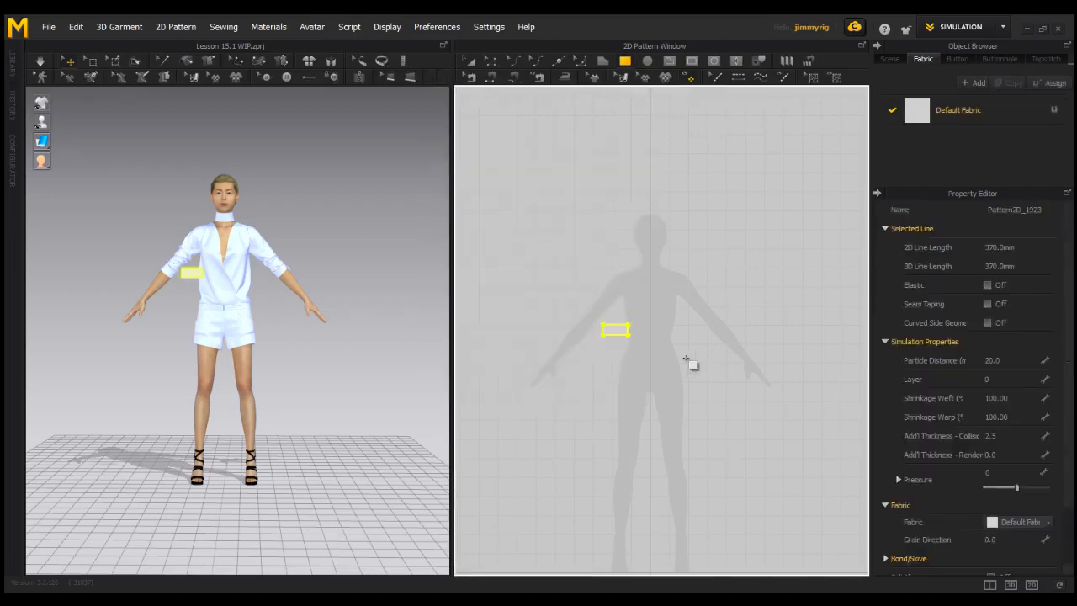
Split the rectangle's upper edge uniformly into 3 segments
scroll(648, 367, up, 4)
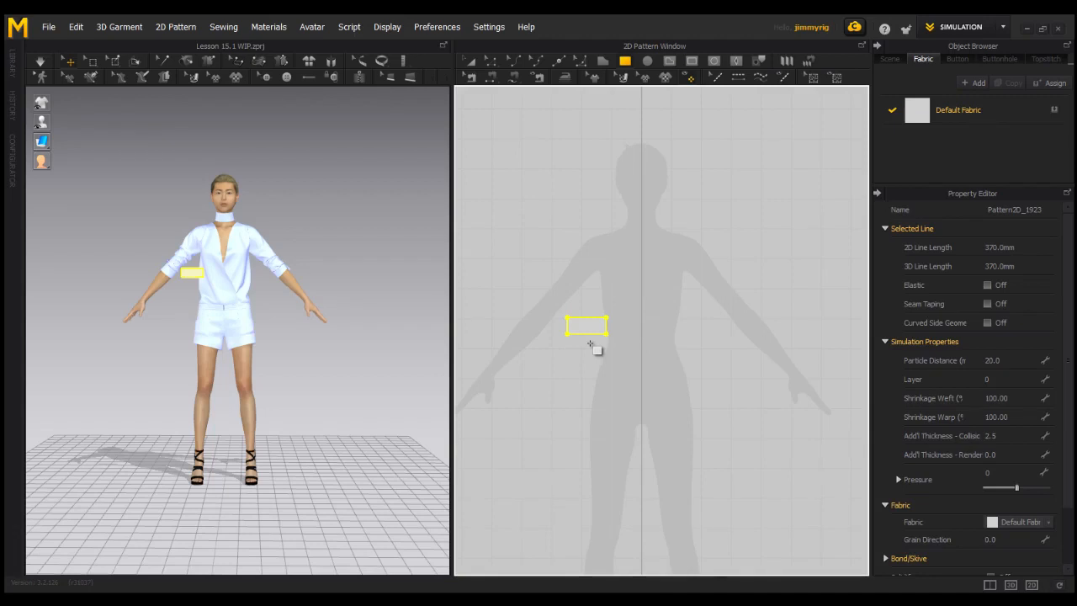
scroll(589, 344, up, 3)
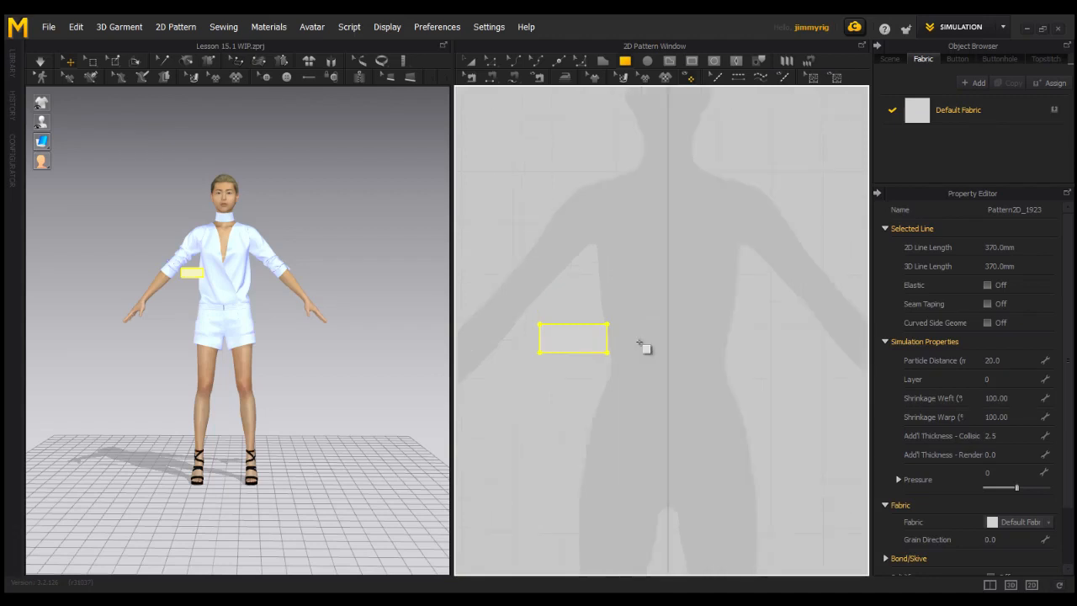
click(640, 345)
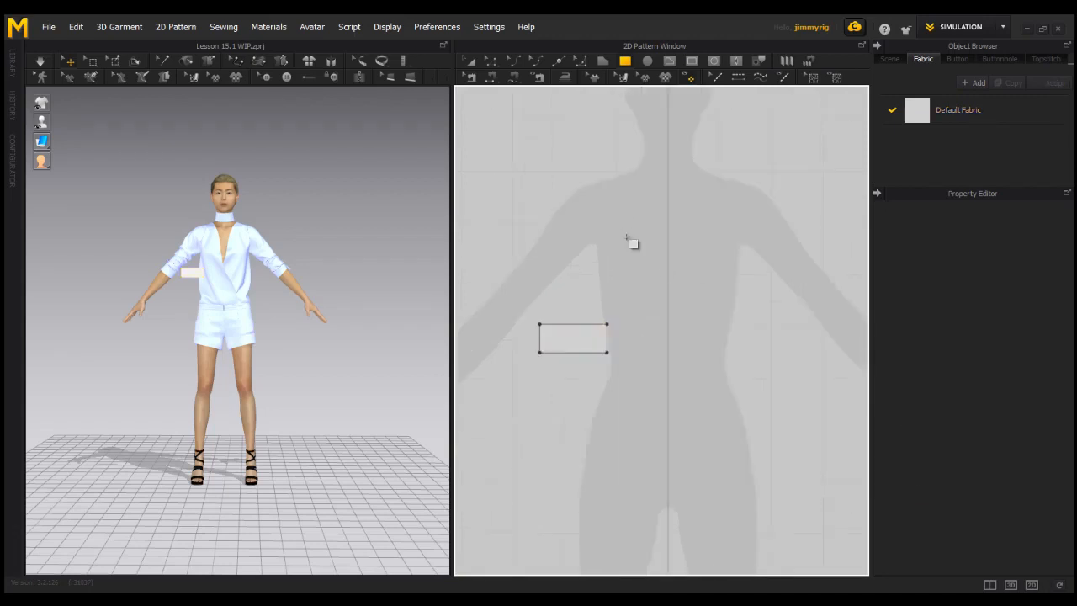
click(492, 63)
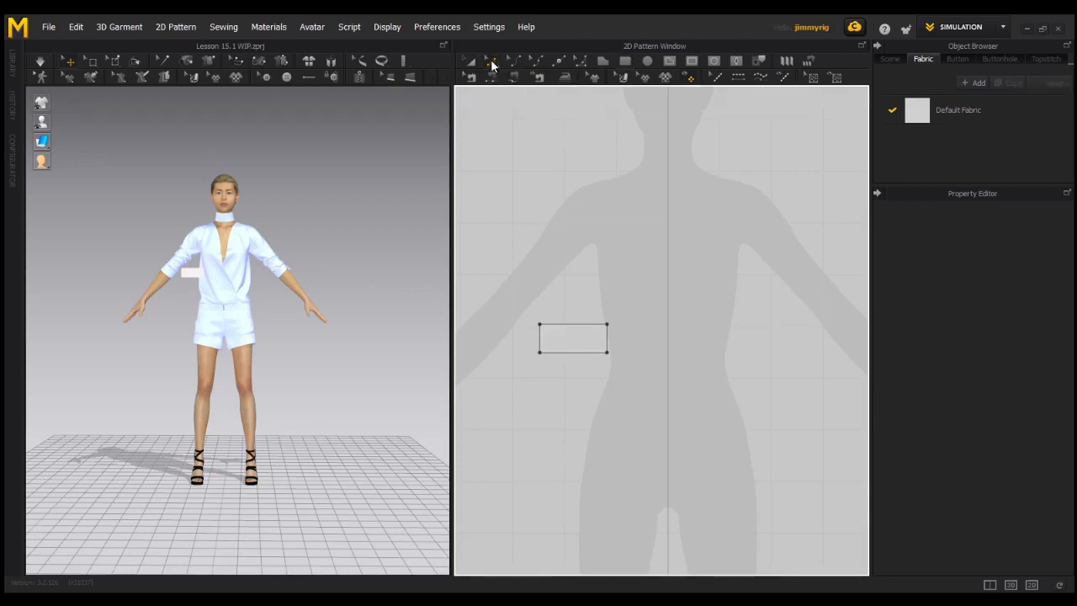
right_click(573, 325)
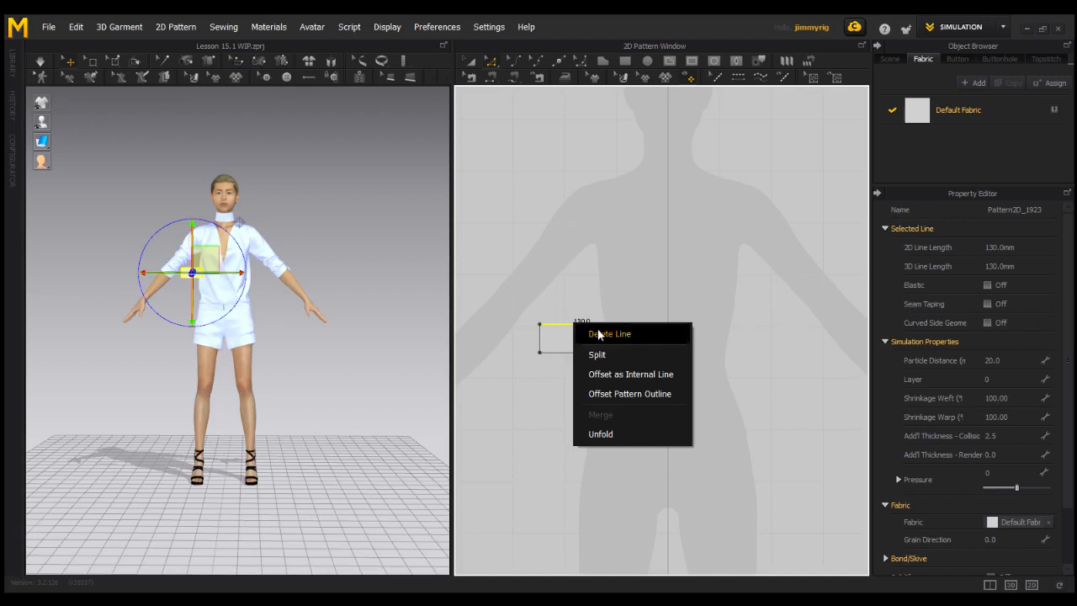
click(607, 354)
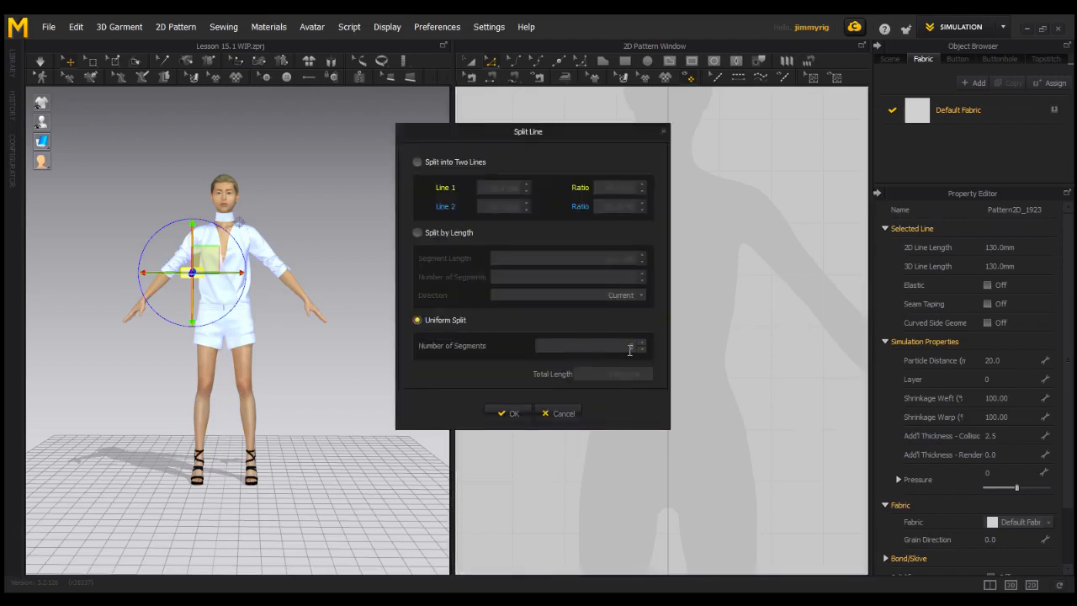
text(3)
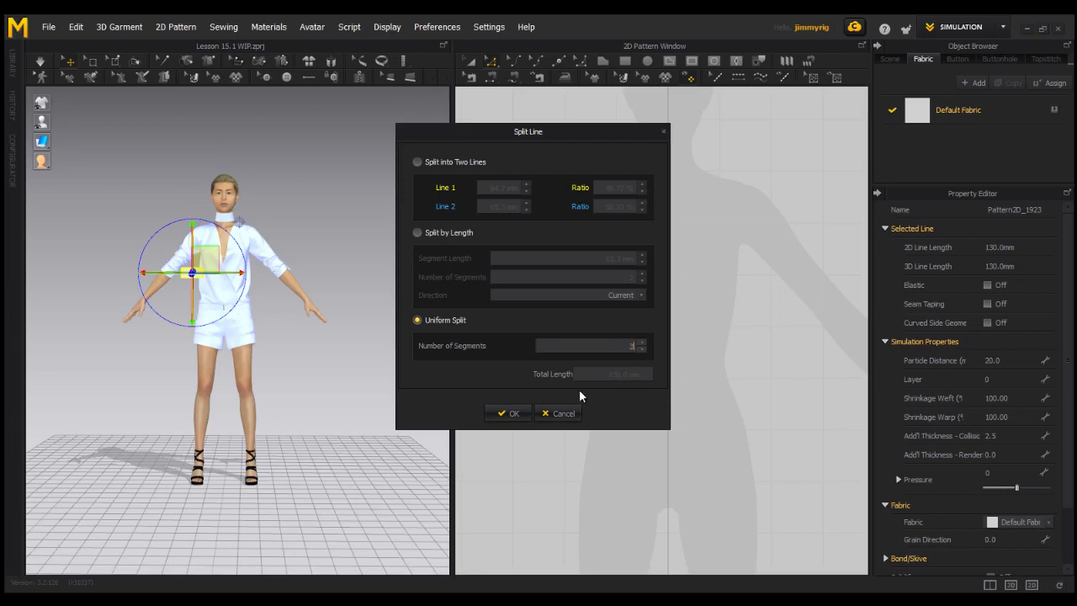
click(513, 413)
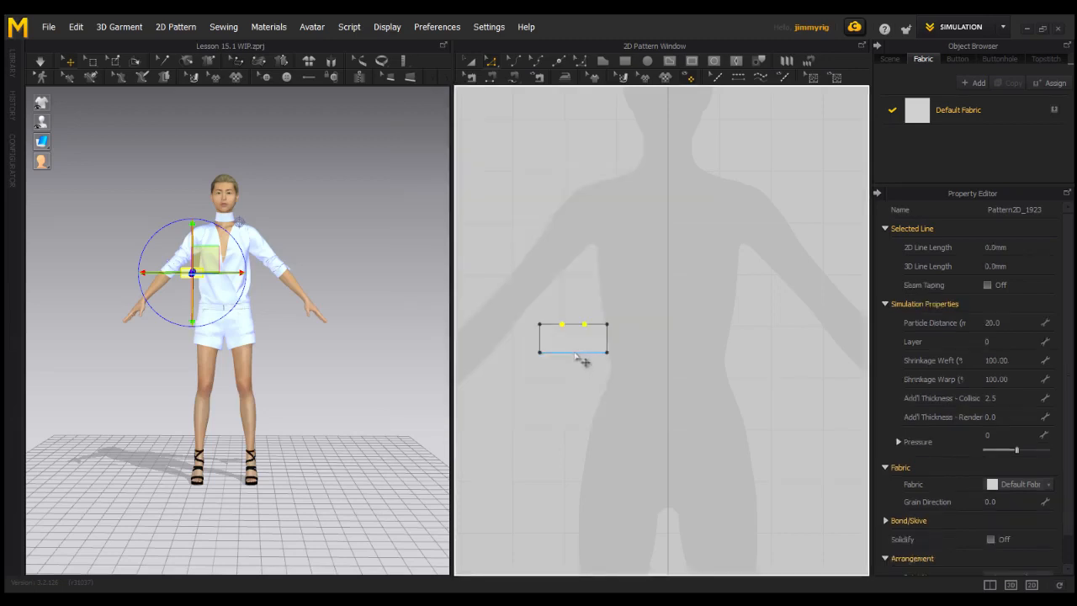
Split the rectangle's lower edge uniformly into 3 segments
right_click(575, 353)
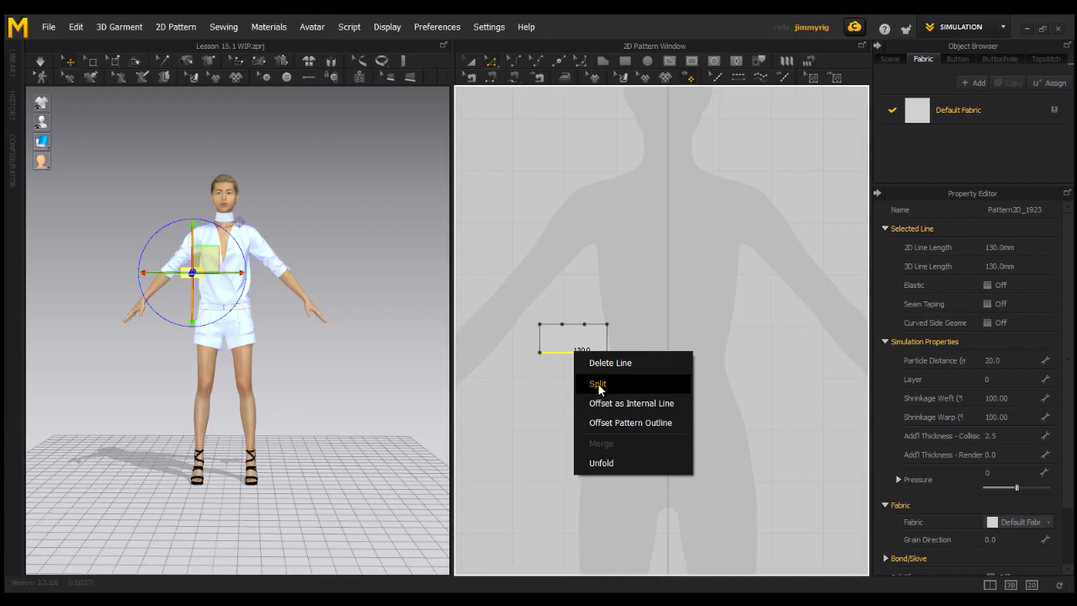
click(597, 382)
click(418, 321)
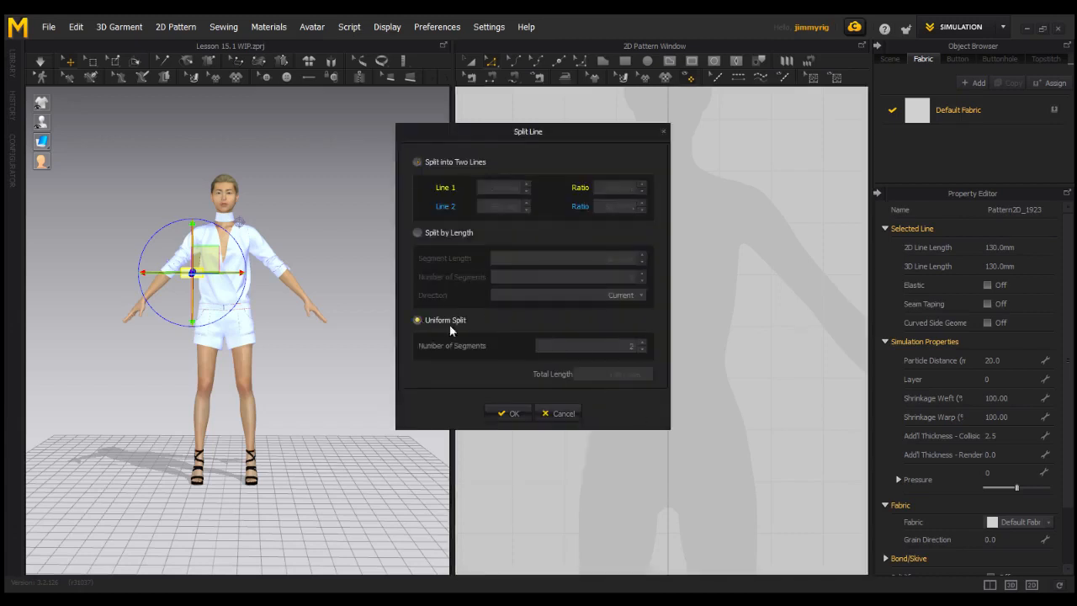
click(510, 413)
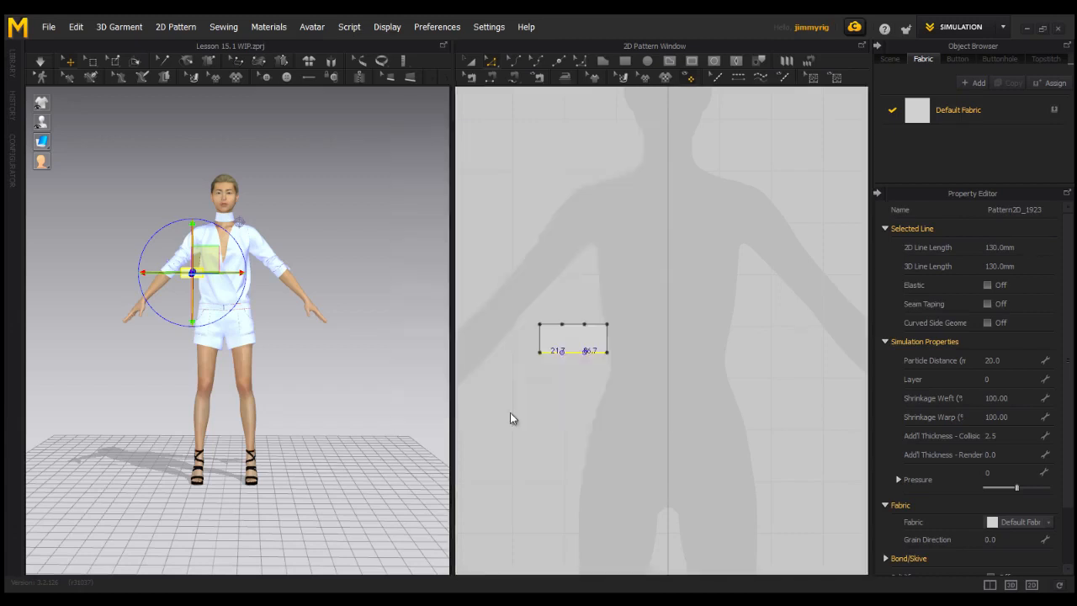
Draw two vertical internal lines joining the split points on the rectangle's upper and lower edges
scroll(654, 344, up, 1)
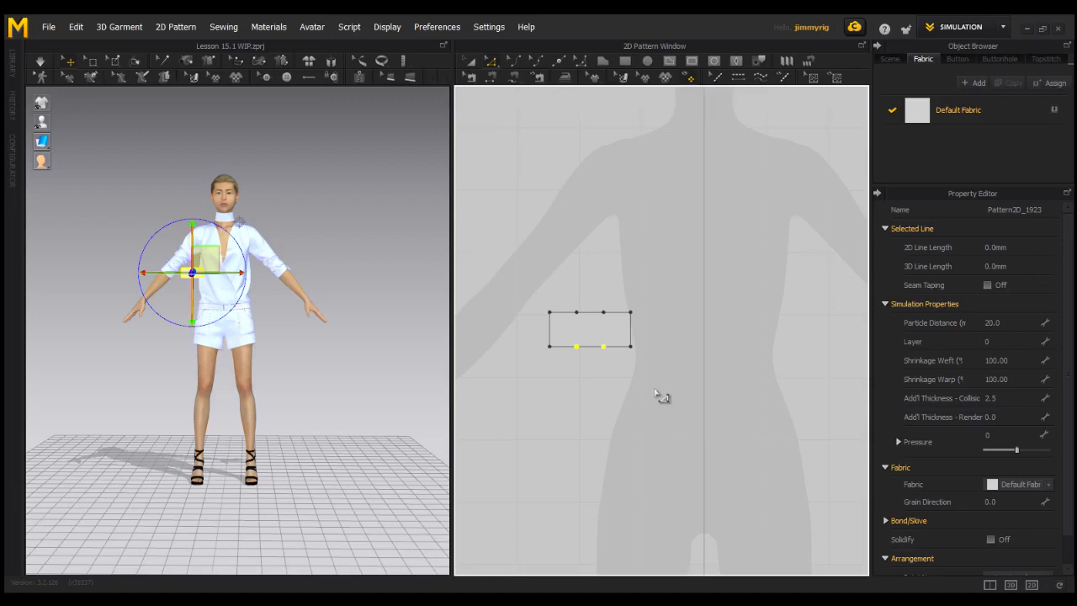
click(669, 61)
click(589, 329)
click(580, 320)
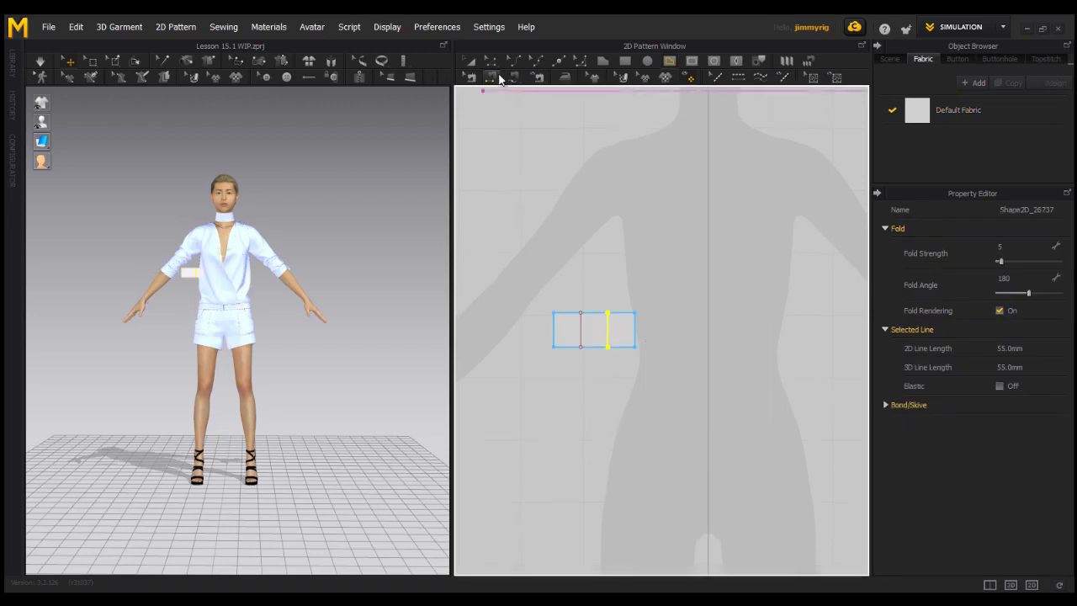
Paste three copies of the divided rectangle side by side in a row below the original
click(471, 63)
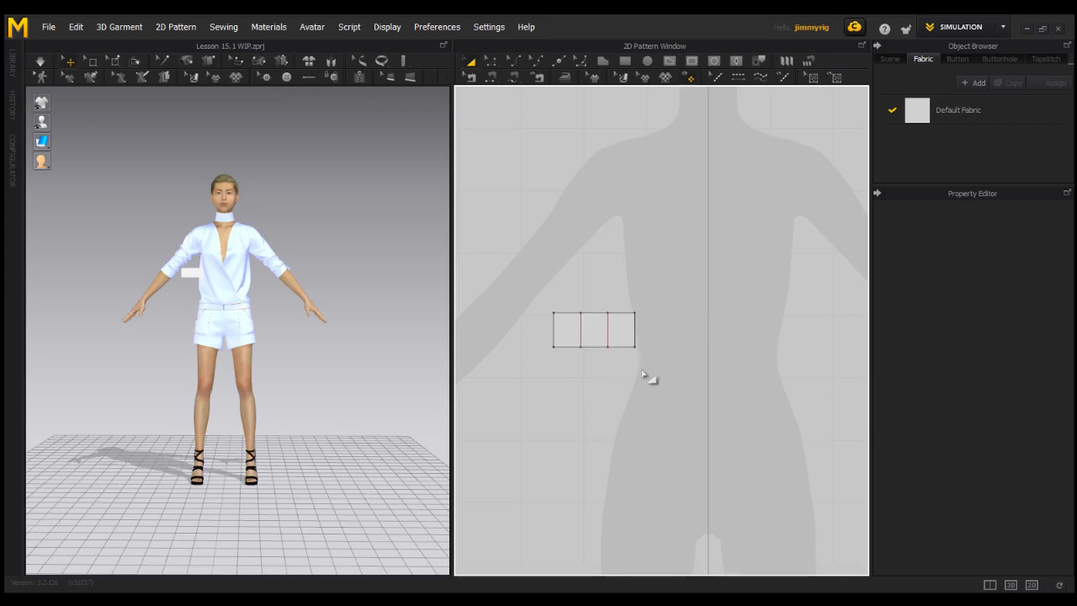
middle_drag(617, 432, 654, 405)
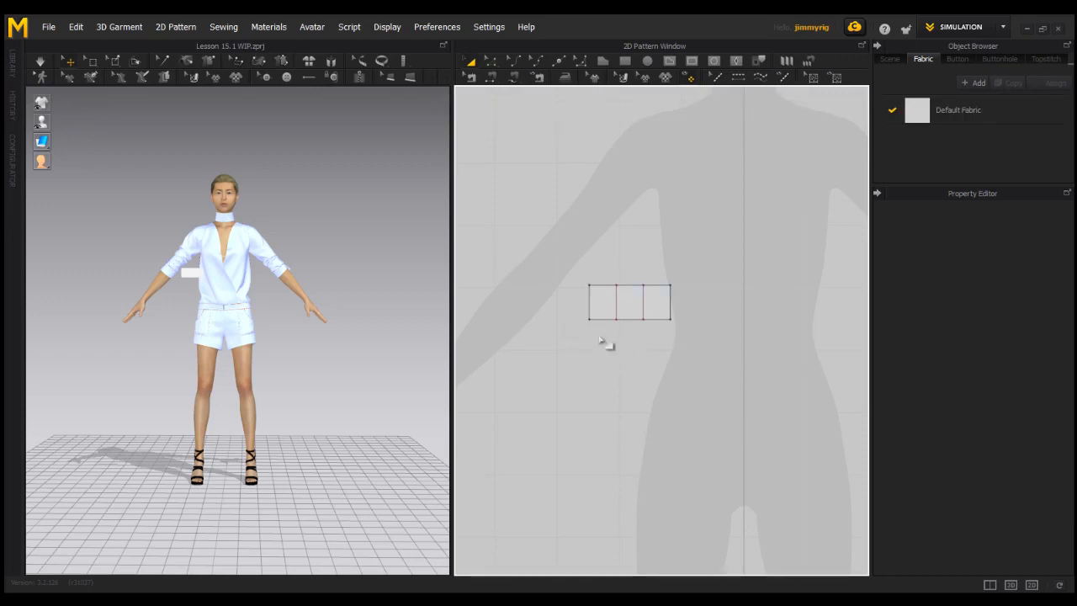
drag(566, 260, 703, 350)
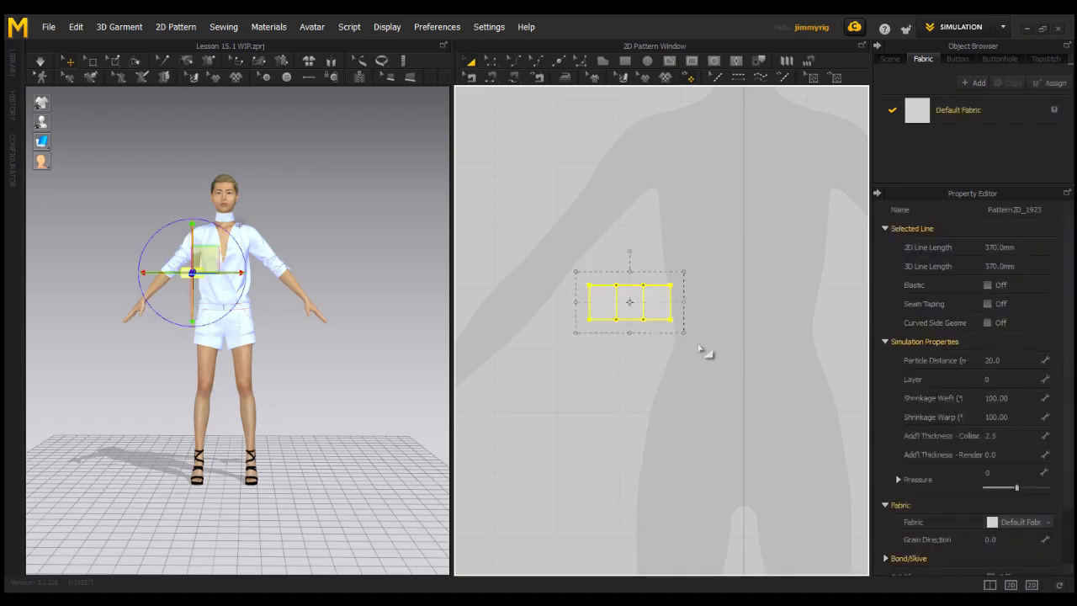
key(ctrl+c)
key(ctrl+v)
click(579, 379)
key(ctrl+v)
click(683, 378)
drag(699, 379, 799, 380)
click(645, 268)
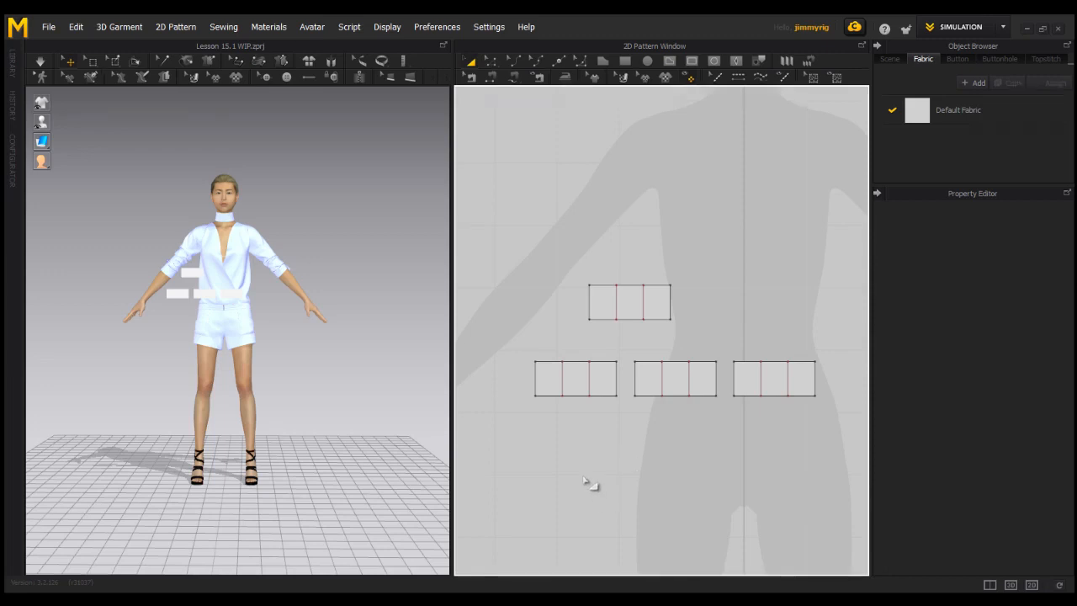
Merge the first and second copied rectangles along their facing edges
click(492, 62)
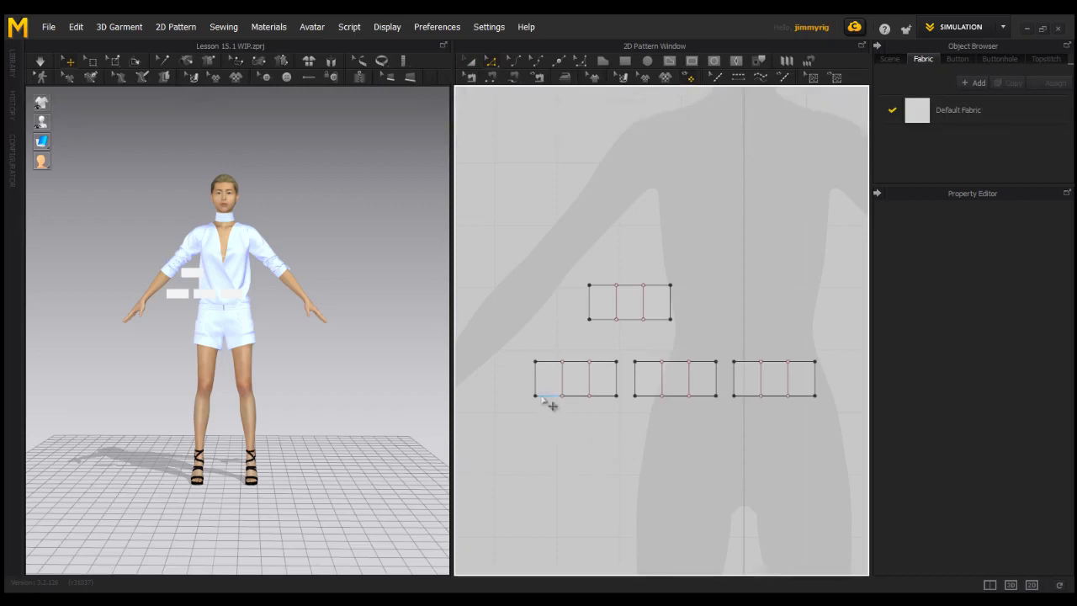
click(635, 380)
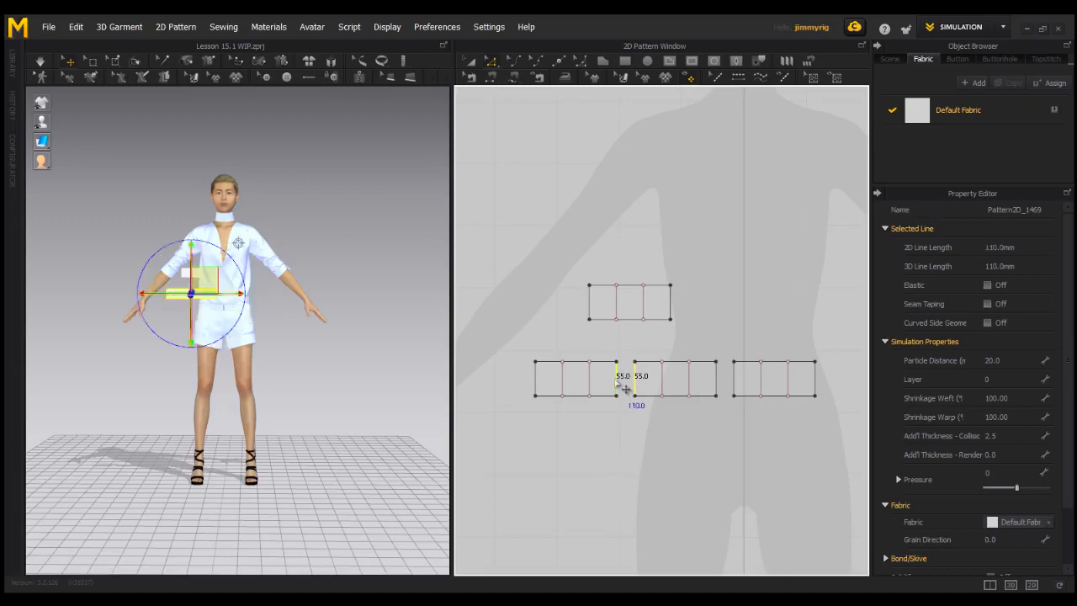
right_click(620, 380)
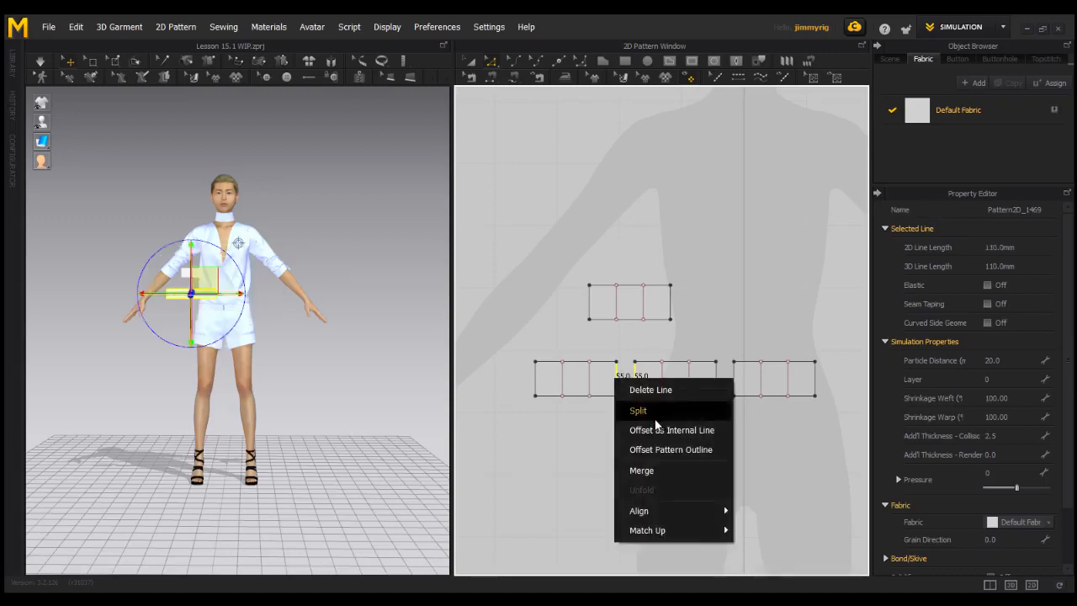
click(641, 471)
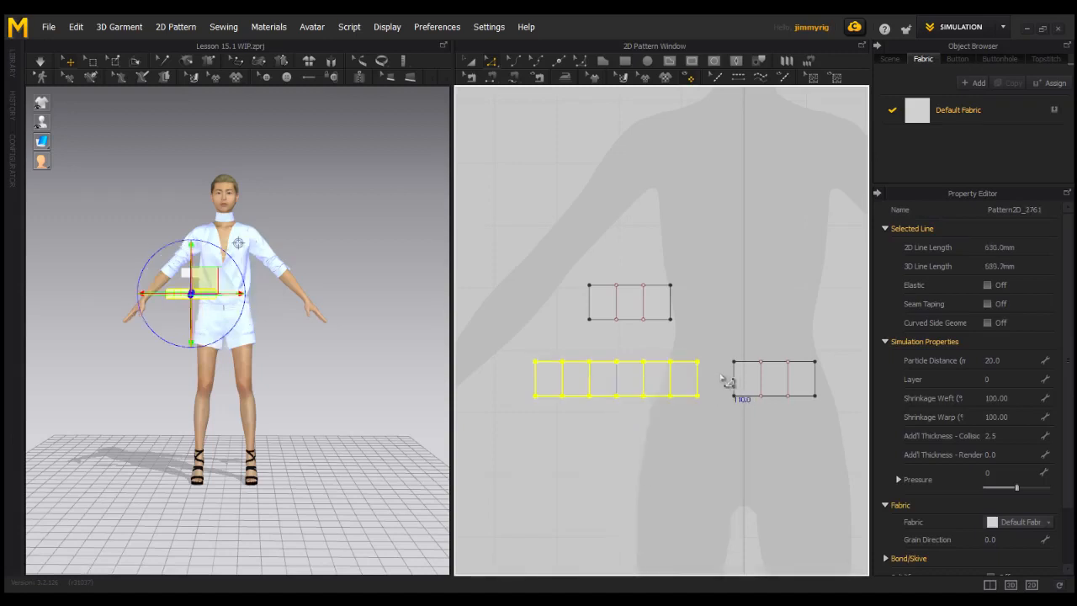
Merge the third copied rectangle onto the end of the strip and draw internal lines along the merged seams
click(703, 382)
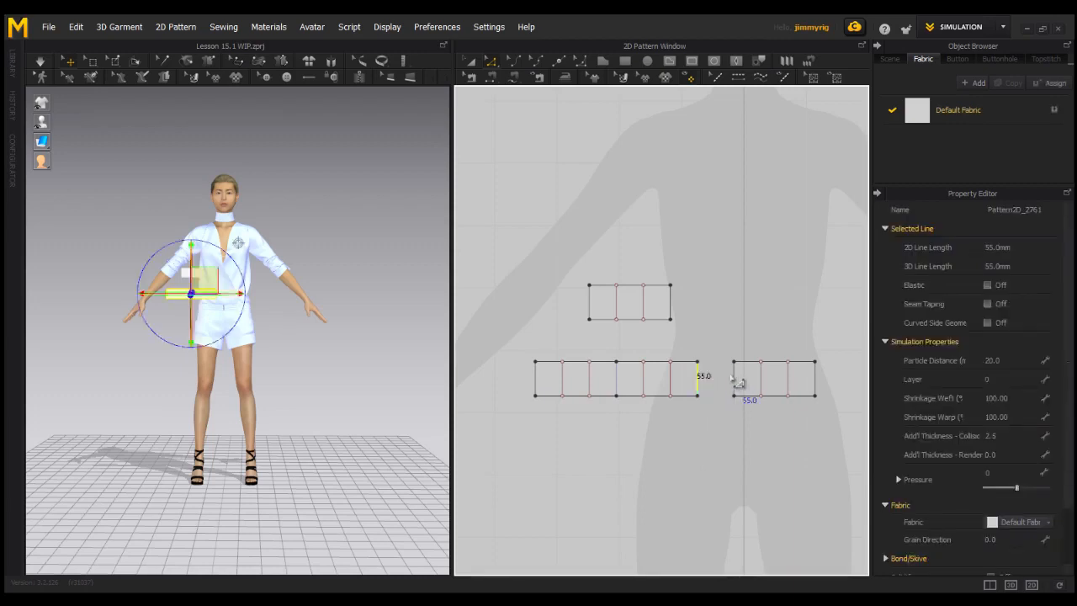
click(735, 378)
right_click(742, 376)
click(761, 463)
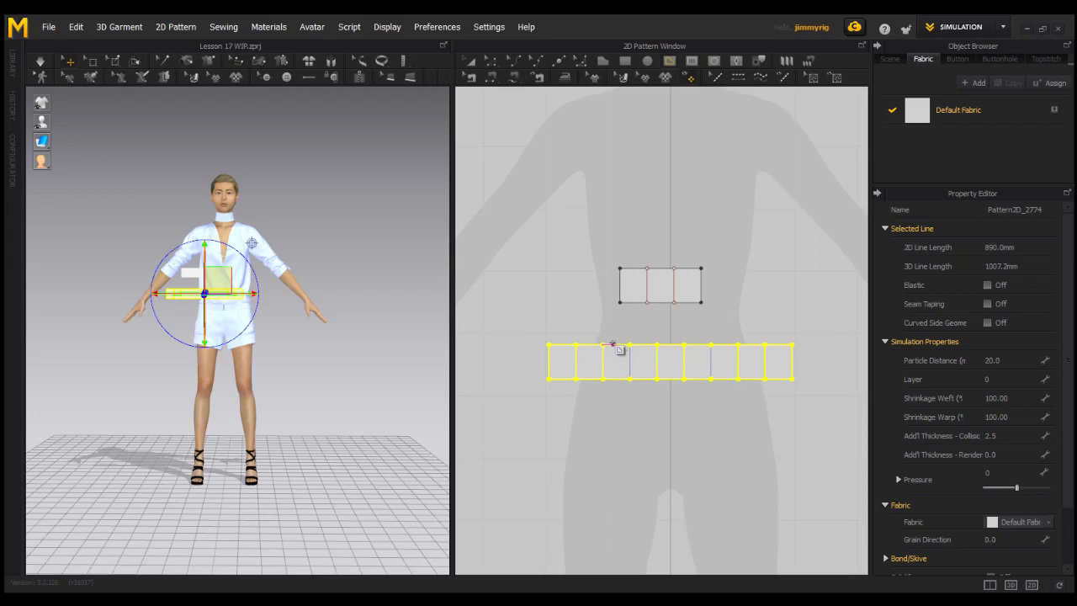
click(630, 345)
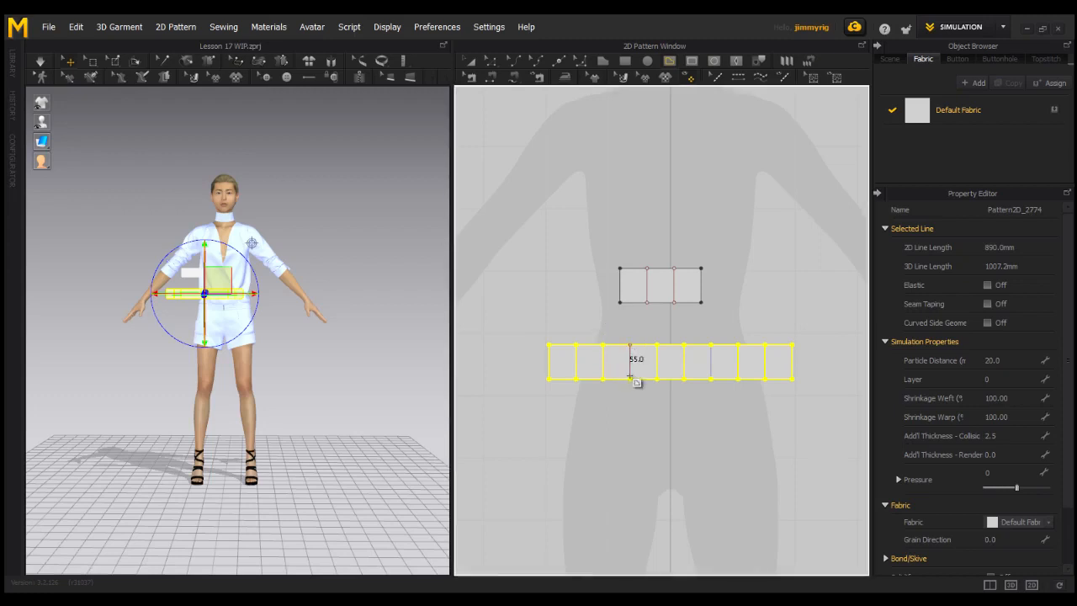
key(Escape)
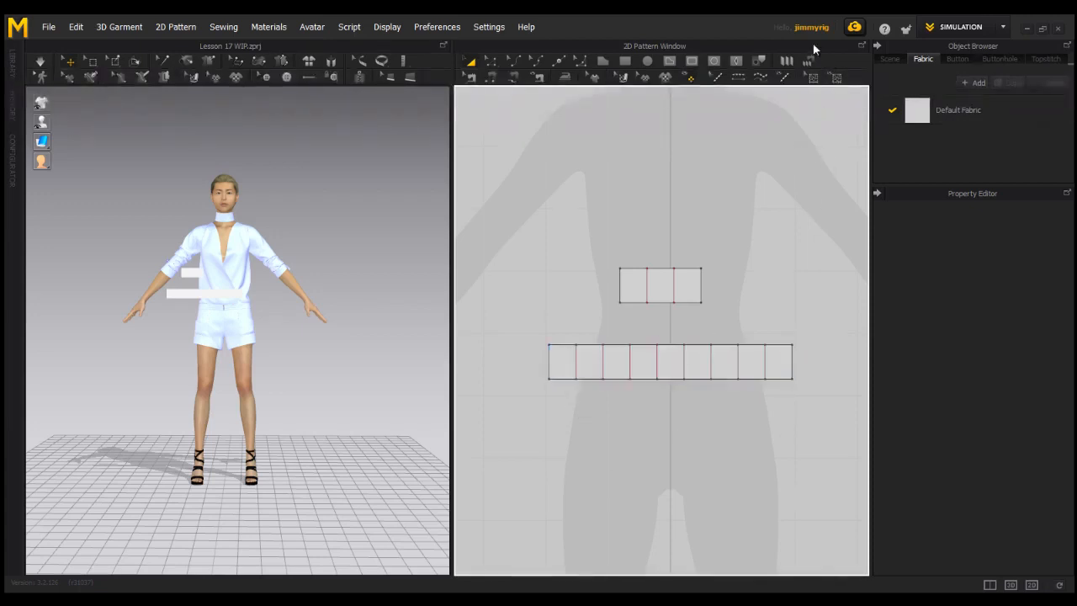
Apply Pleats Fold across the whole strip as knife pleats with 2 internal lines per pleat and a 0 - 360 fold angle
click(785, 60)
click(549, 363)
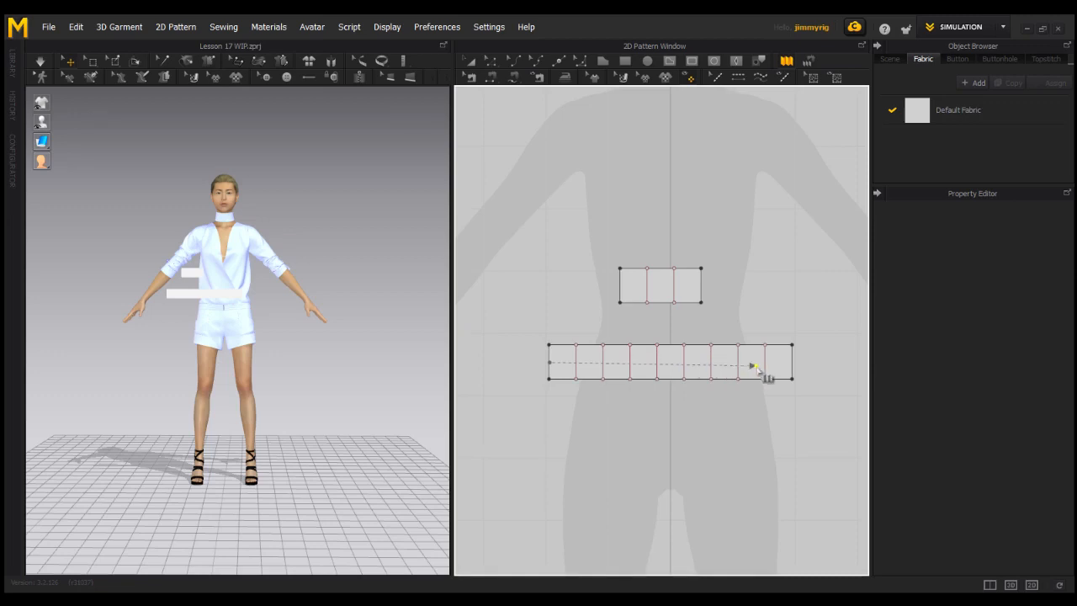
click(791, 364)
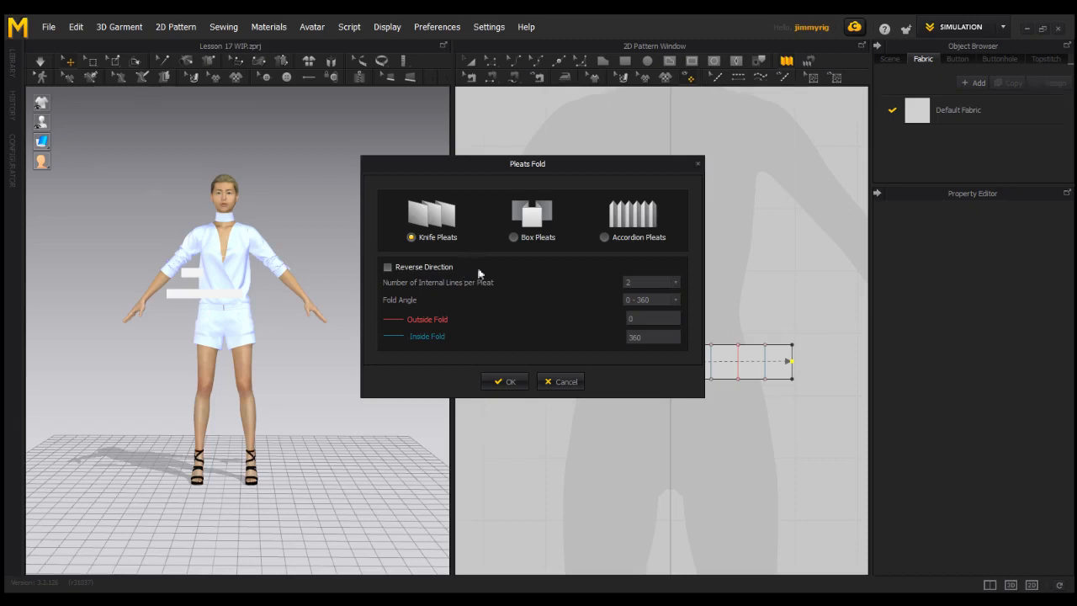
click(507, 381)
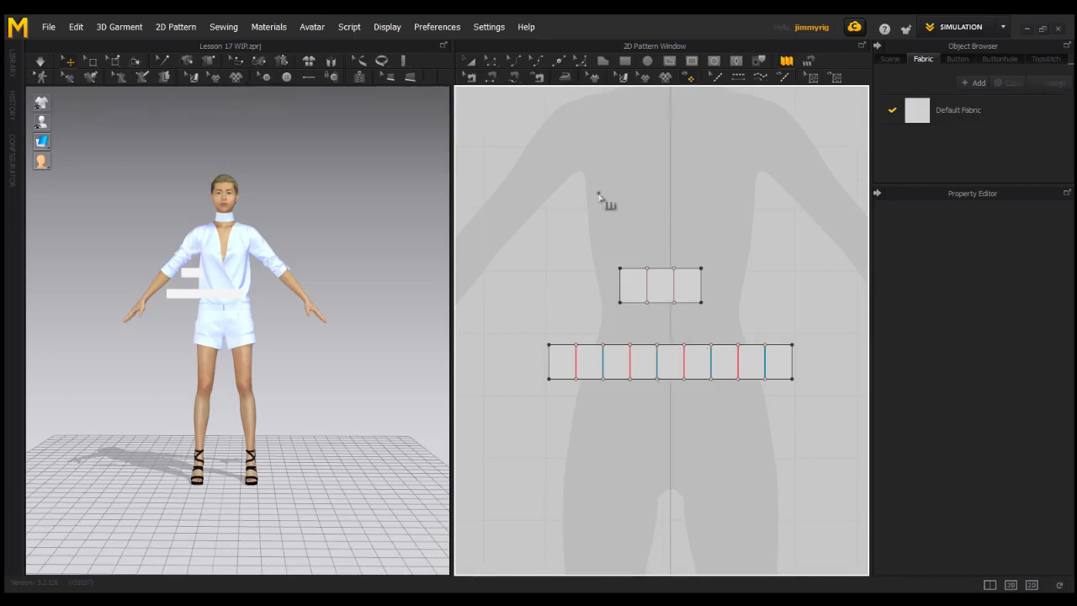
Use Pleats Sewing to join the upper edge of the folded strip to the lower edge of the small divided rectangle
click(493, 81)
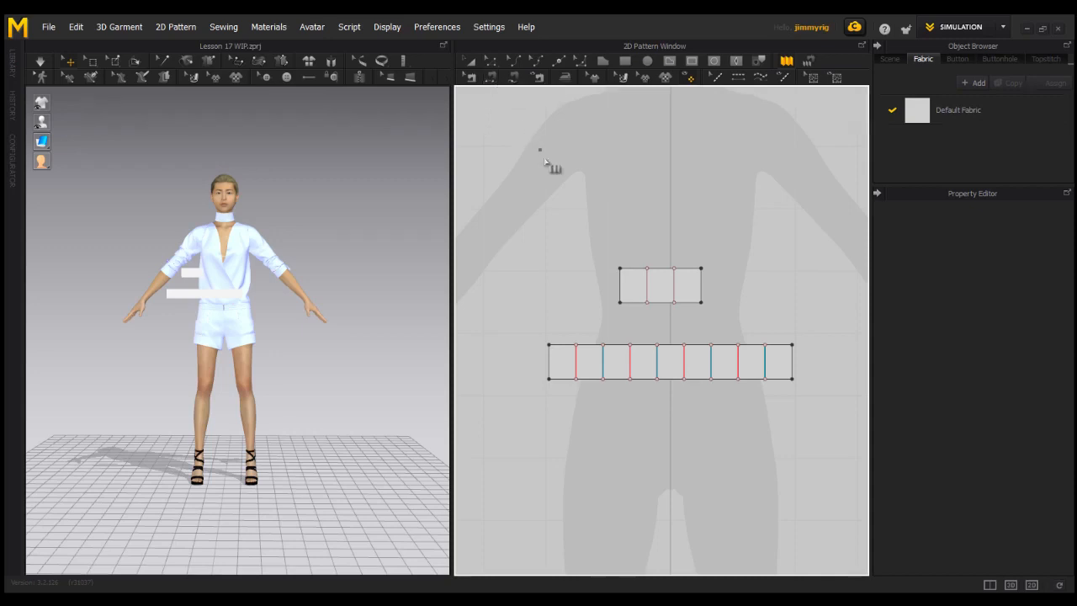
click(807, 63)
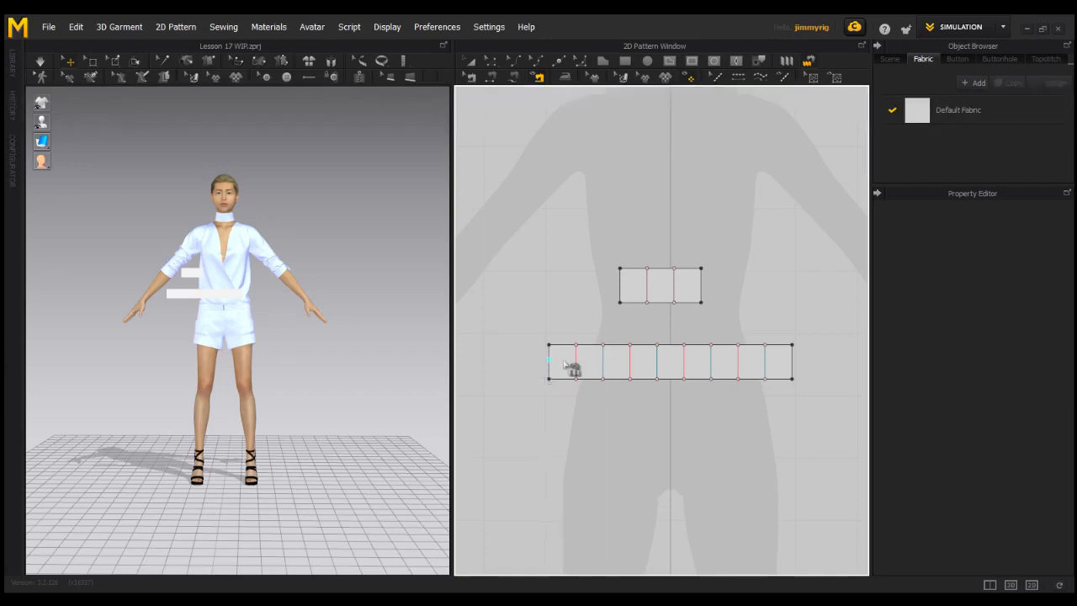
click(620, 302)
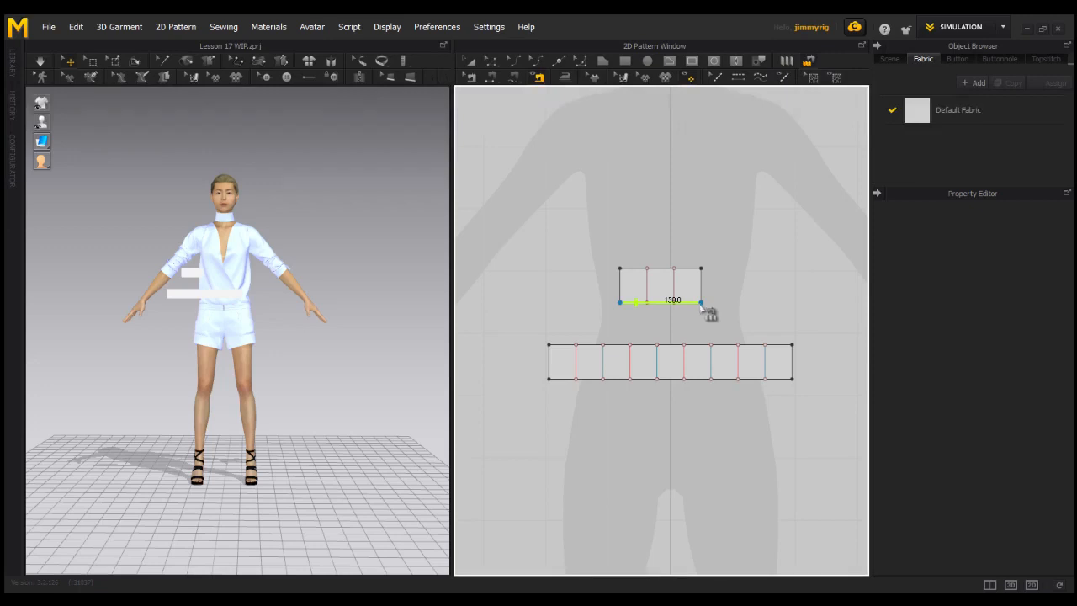
click(548, 344)
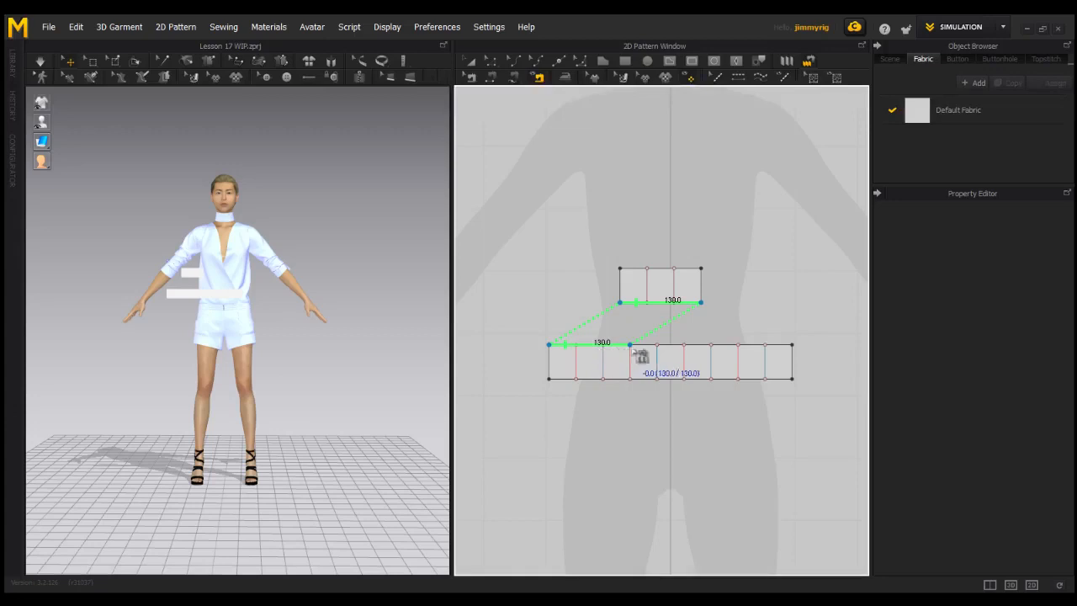
click(791, 345)
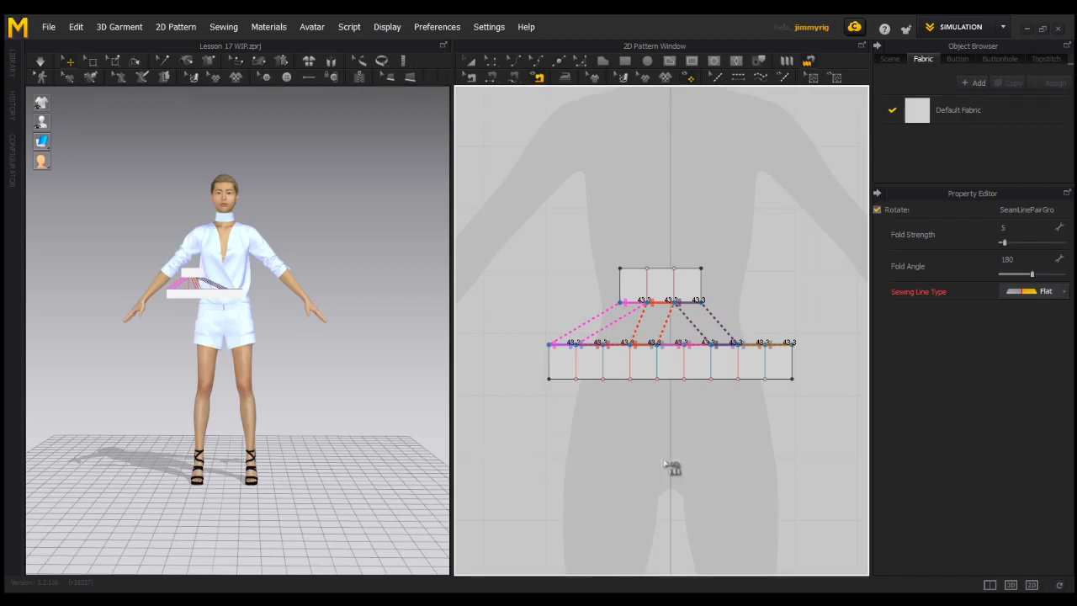
Freeze the small divided rectangle above the pleated strip
key(a)
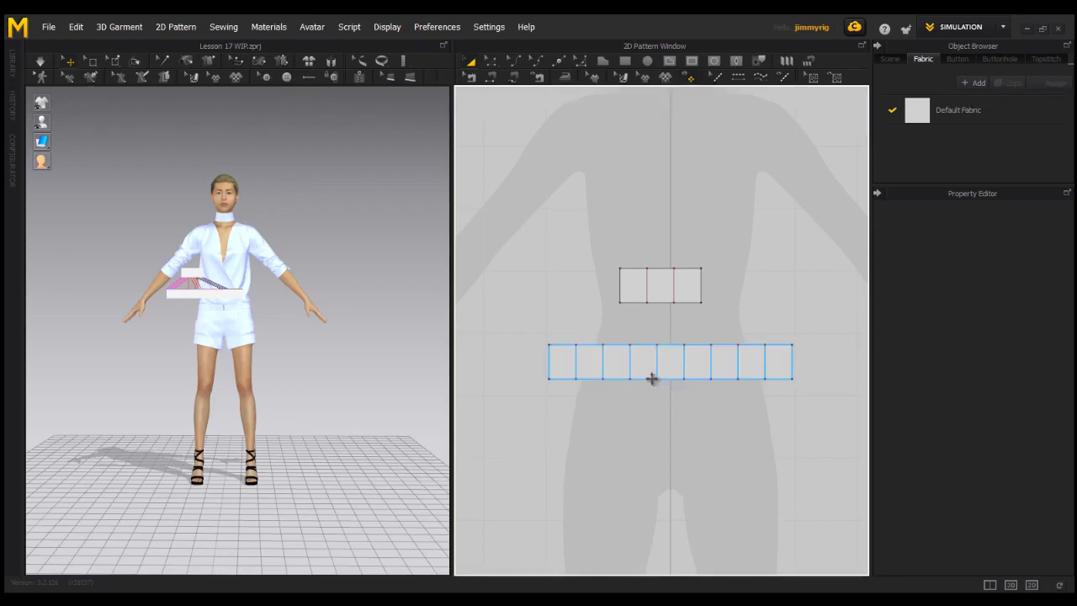
click(673, 287)
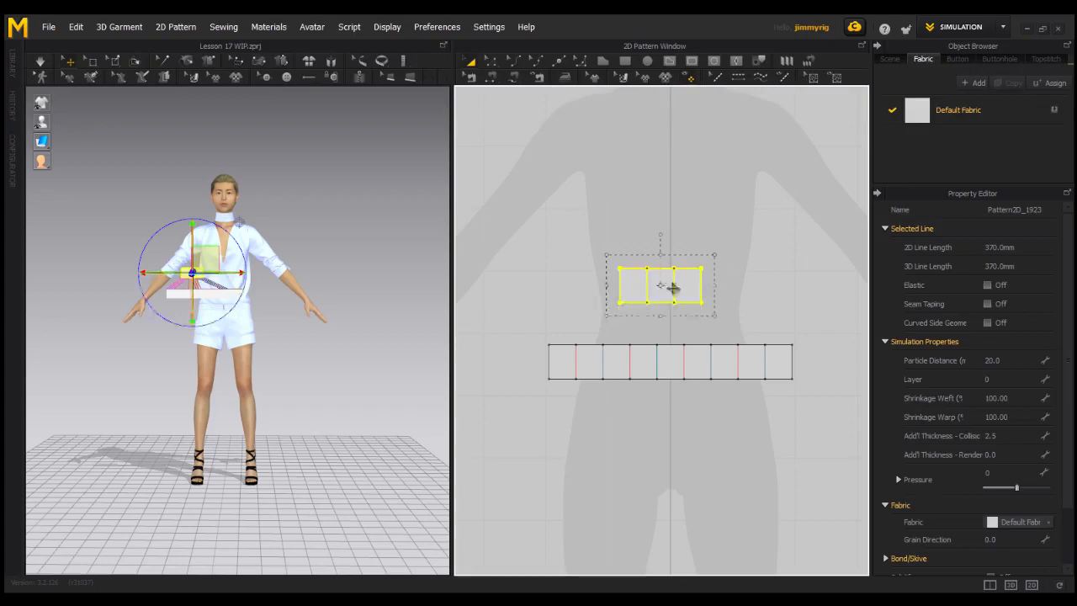
right_click(666, 286)
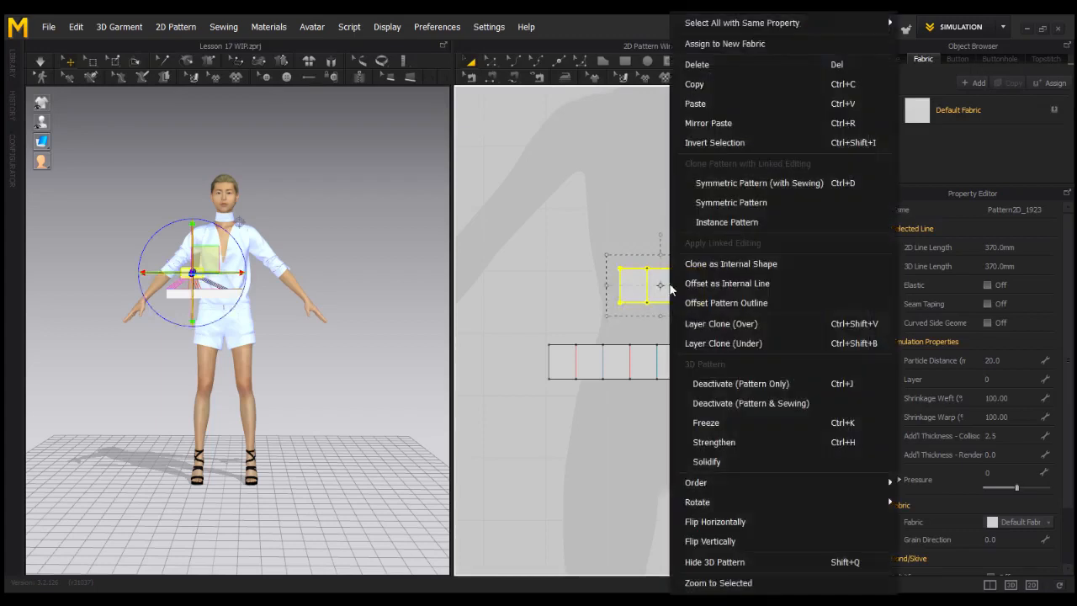
click(704, 424)
click(683, 330)
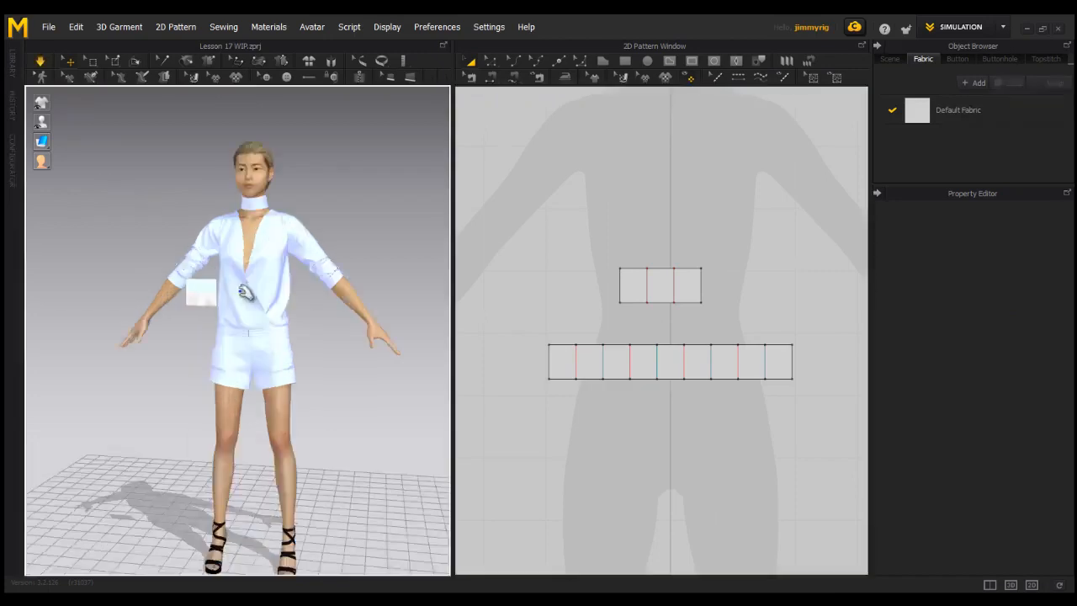
Simulate the short pleated strip so it folds up and hangs from the frozen rectangle beside the garment
right_drag(245, 293, 266, 289)
scroll(255, 314, up, 3)
scroll(280, 320, up, 2)
middle_drag(267, 301, 303, 358)
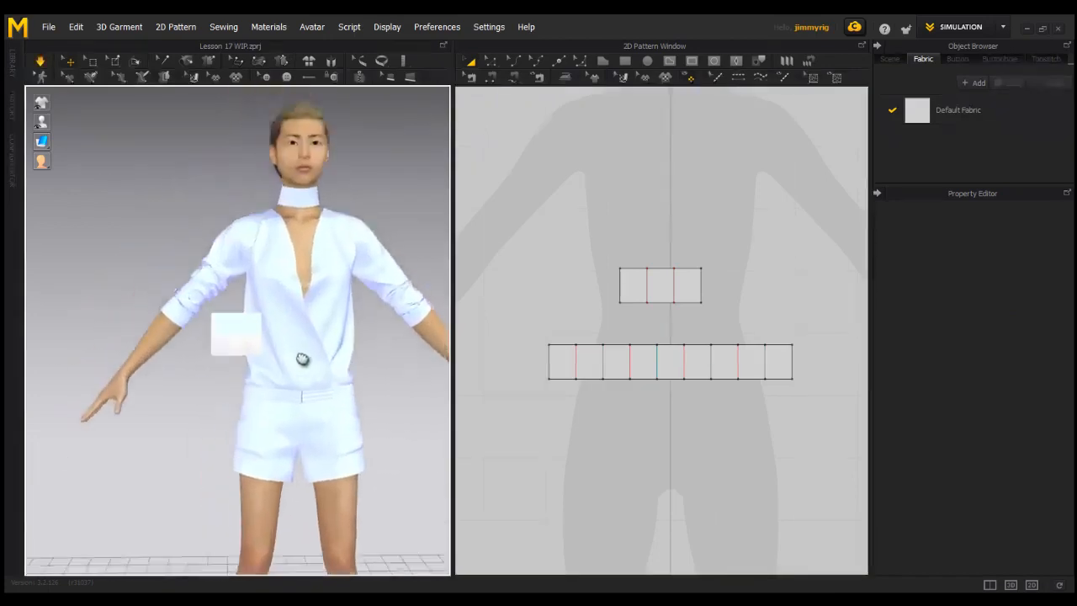
scroll(286, 358, up, 4)
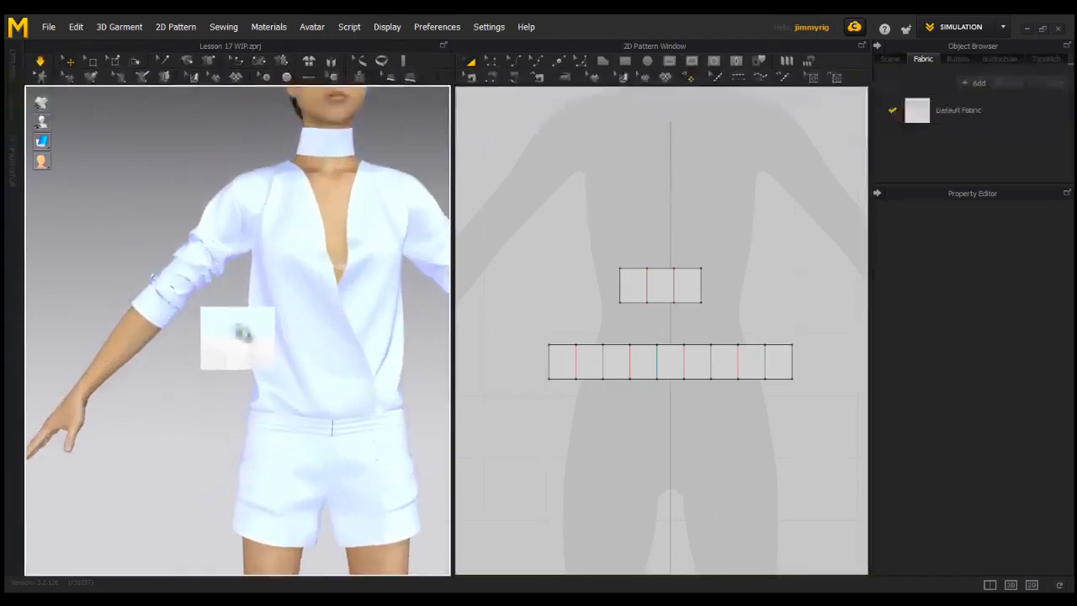
scroll(252, 349, up, 3)
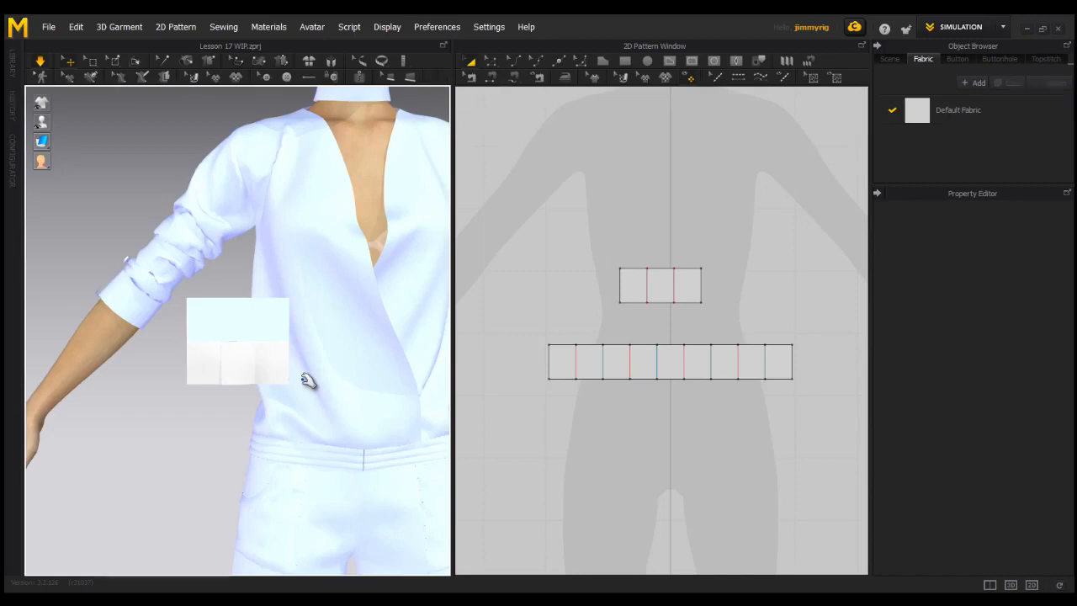
Lengthen the pleated strip downward to about four times its height by moving its bottom edge in the pattern layout
click(654, 377)
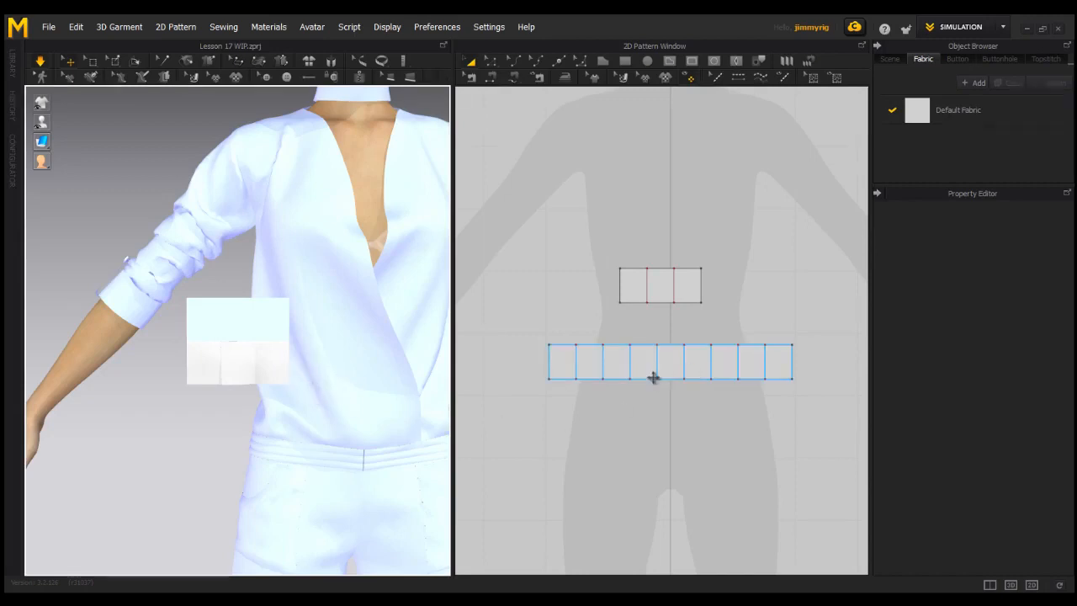
click(492, 63)
middle_drag(559, 298, 522, 249)
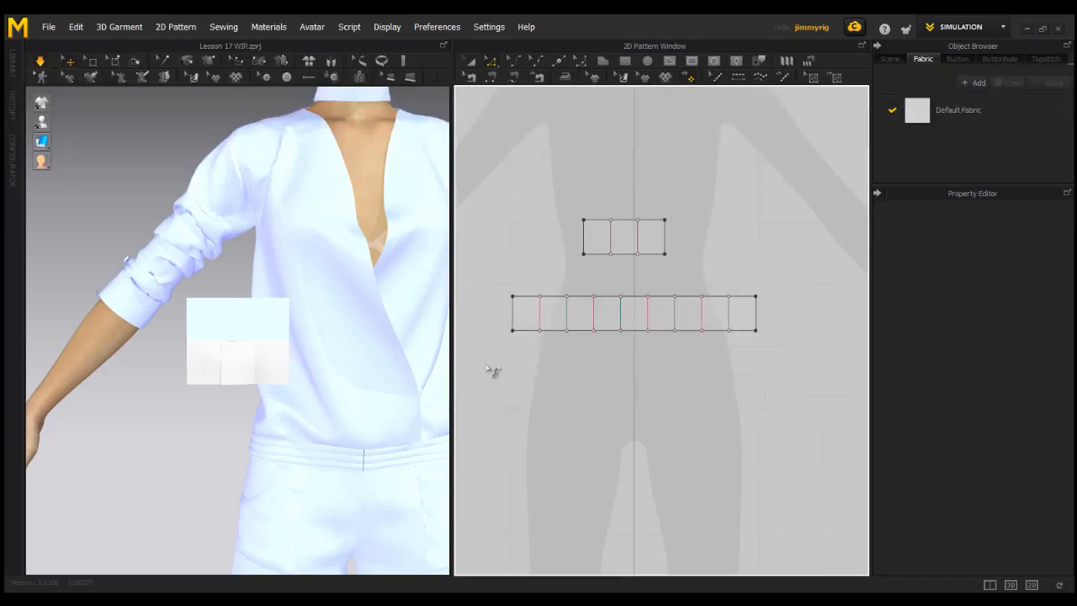
drag(719, 351, 745, 329)
drag(679, 338, 714, 473)
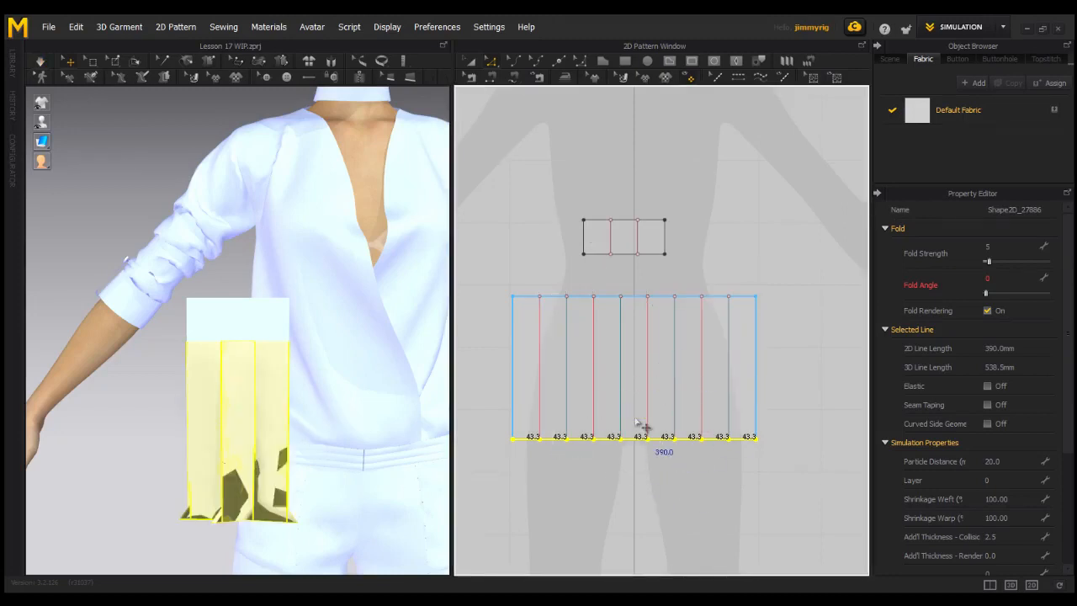
Simulate the lengthened strip until its knife pleats settle, check how they hang, and stop the simulation
click(39, 60)
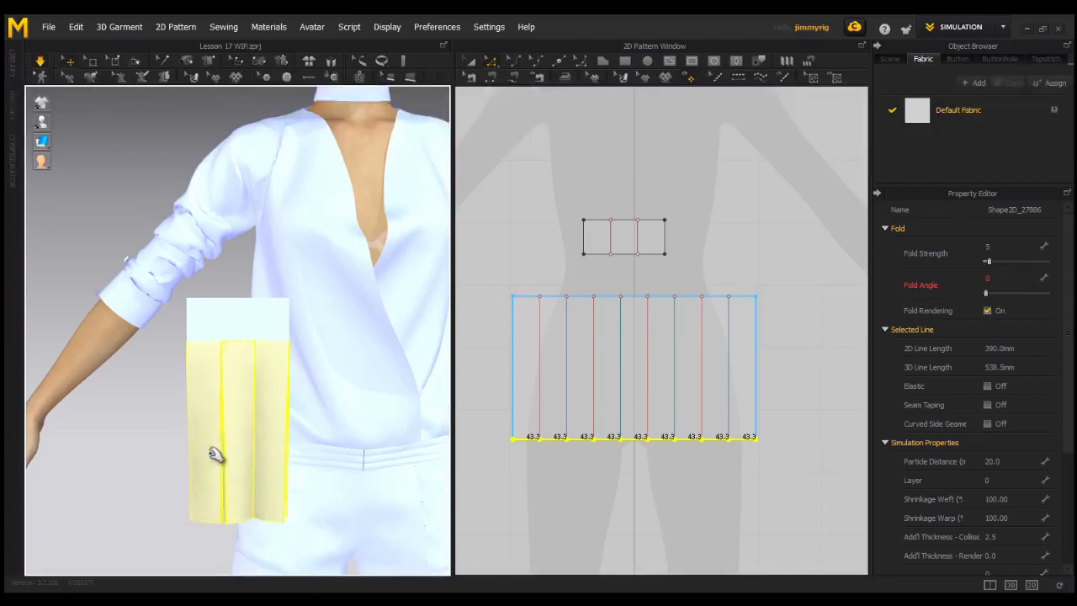
mouse_move(283, 444)
right_down()
mouse_move(291, 440)
mouse_move(266, 439)
right_up()
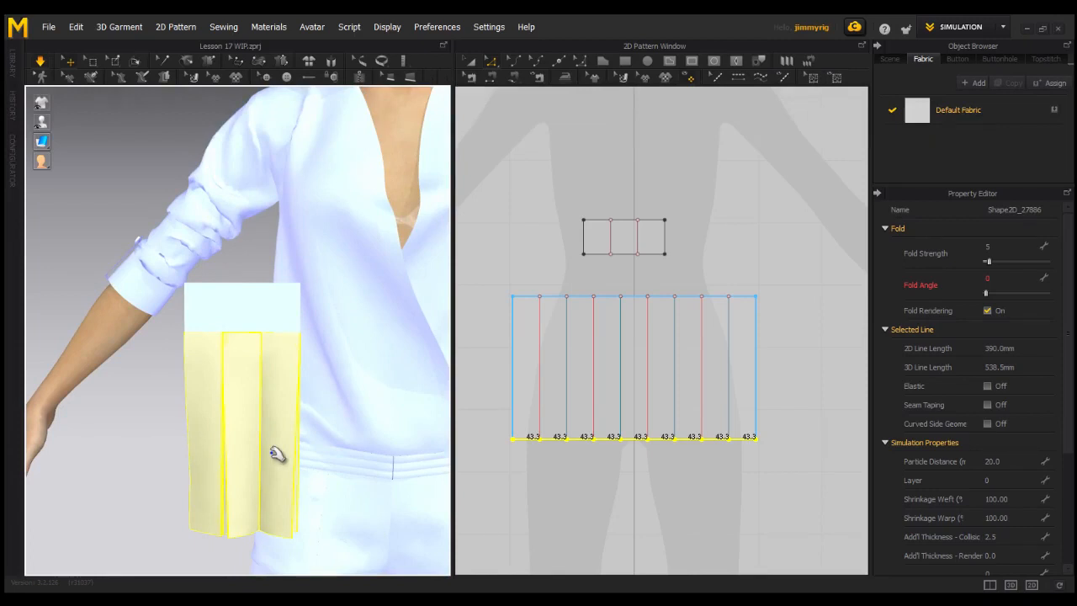
right_drag(271, 471, 298, 468)
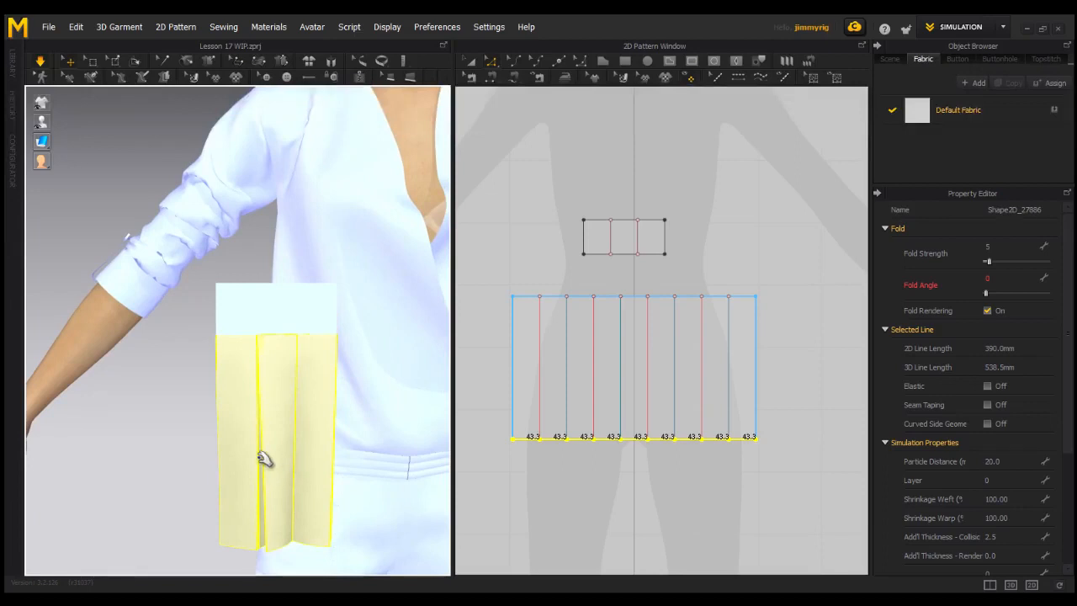
scroll(269, 454, down, 5)
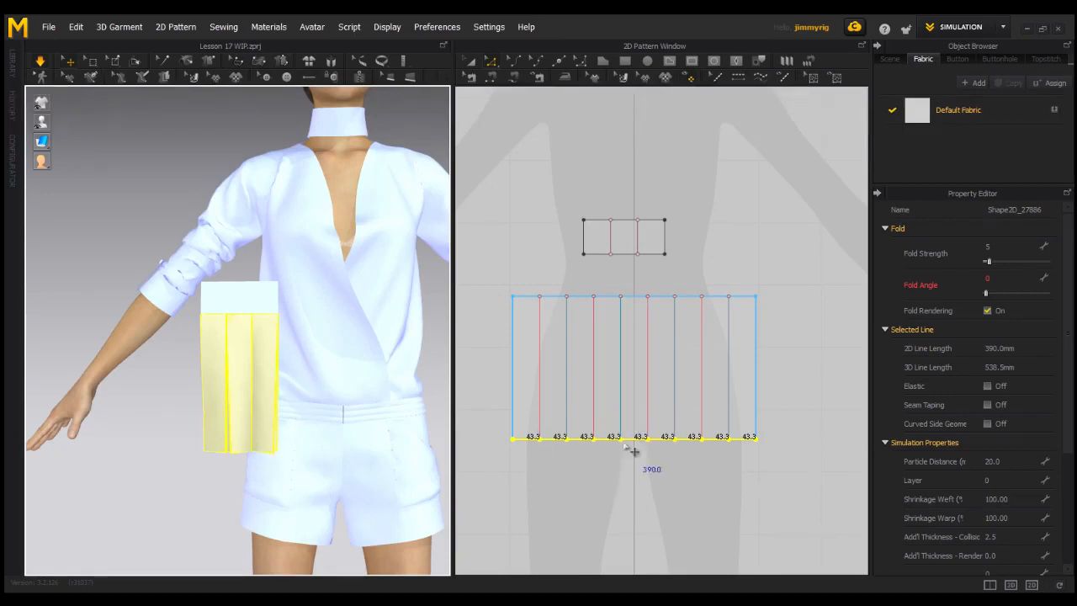
scroll(694, 447, down, 1)
scroll(694, 447, down, 1)
scroll(721, 417, down, 1)
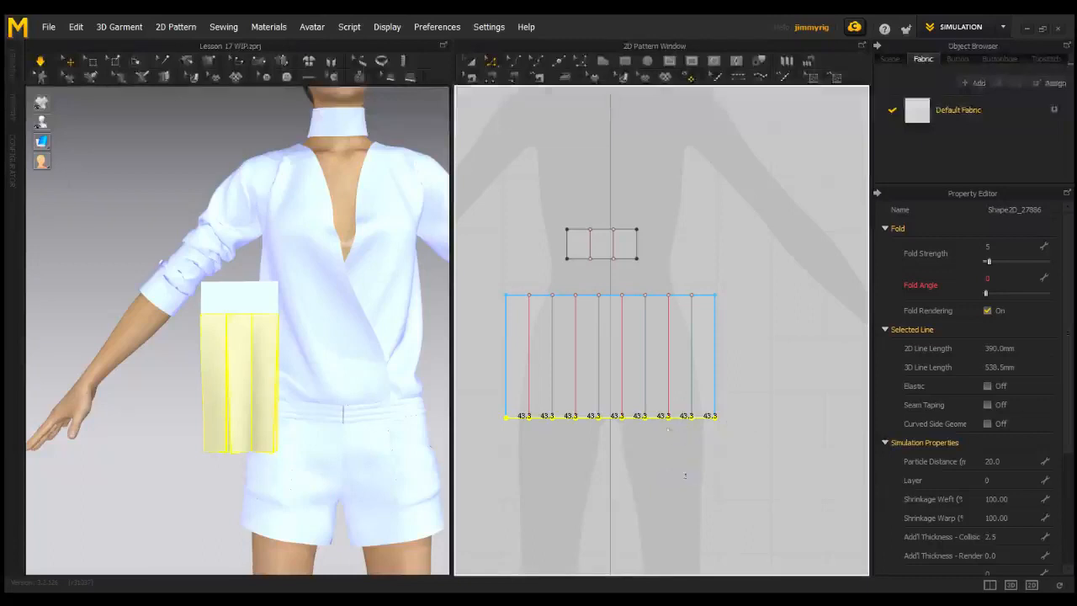
click(40, 65)
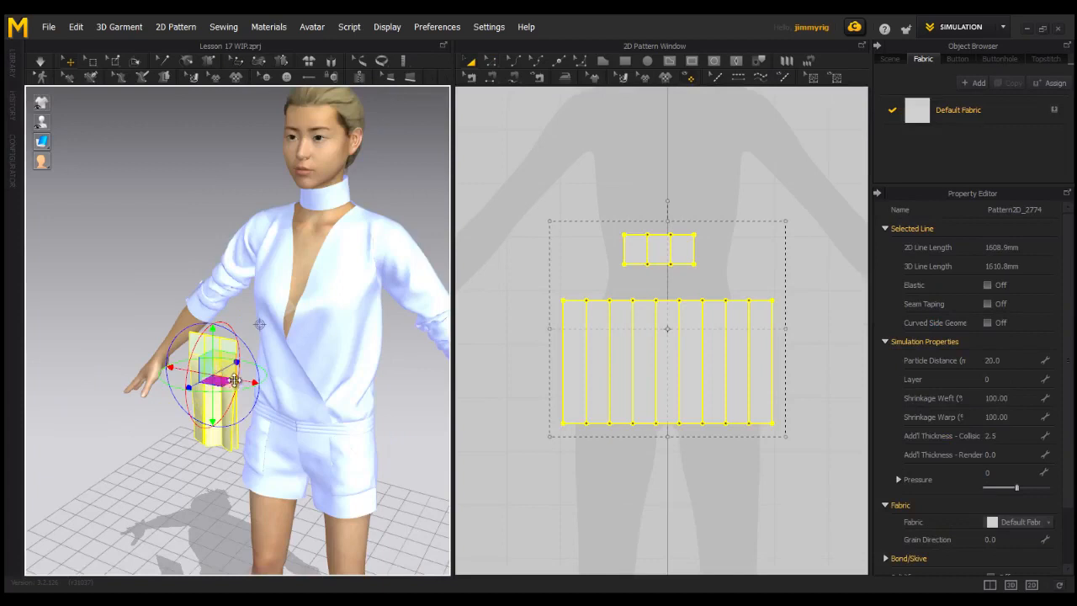
Move the frozen rectangle and its pleated strip together in 3D onto the front of the shorts at the waist
drag(235, 380, 268, 402)
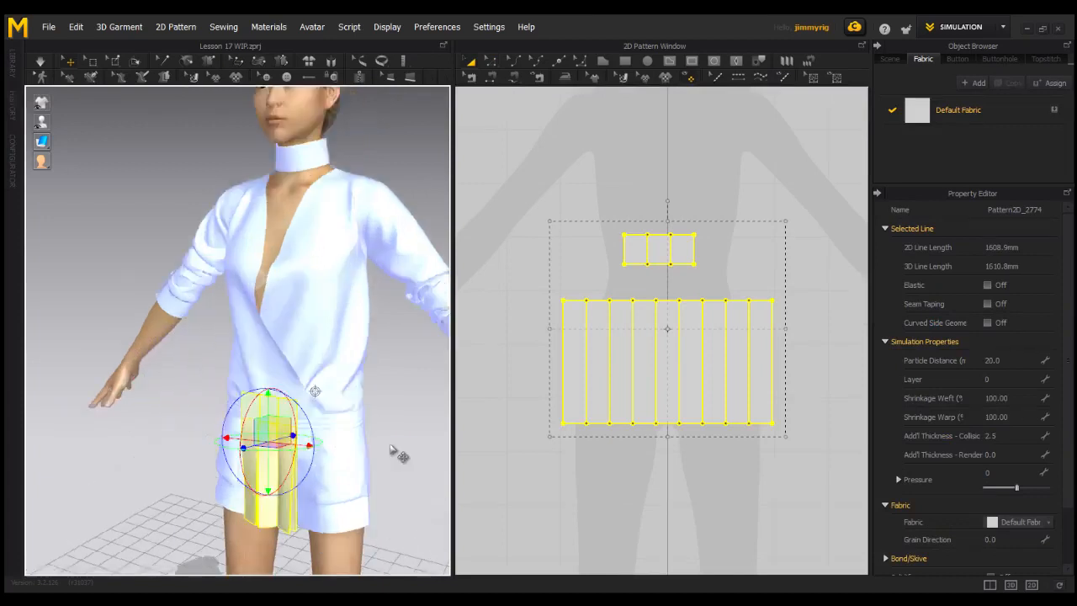
mouse_move(311, 380)
right_down()
mouse_move(282, 378)
mouse_move(296, 382)
right_up()
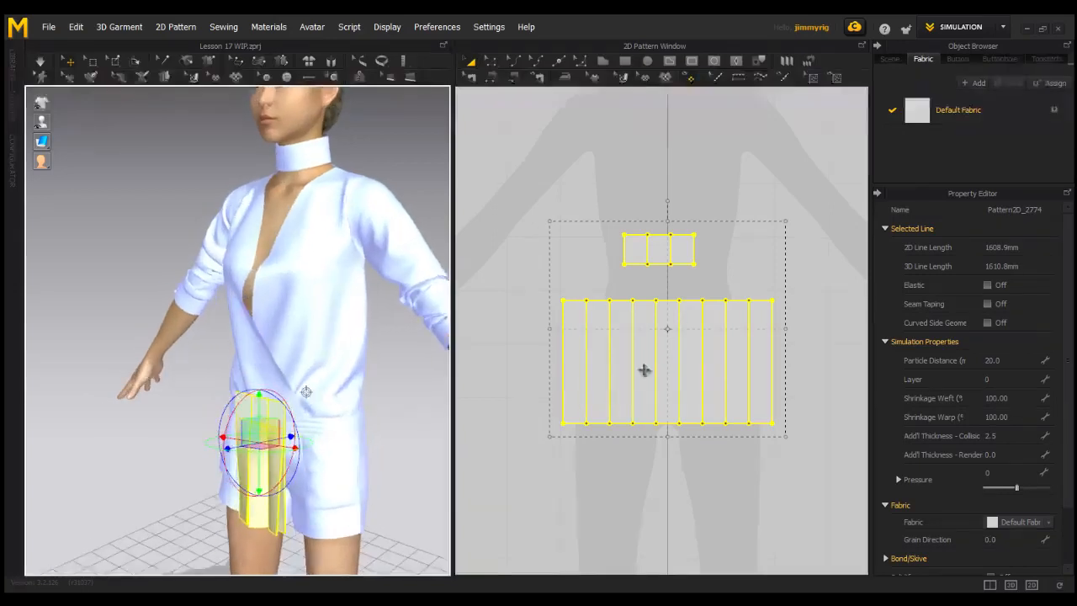
Copy the rectangle and pleated strip as a set and paste three copies side by side in a row next to the original
scroll(645, 370, down, 4)
middle_drag(652, 336, 605, 358)
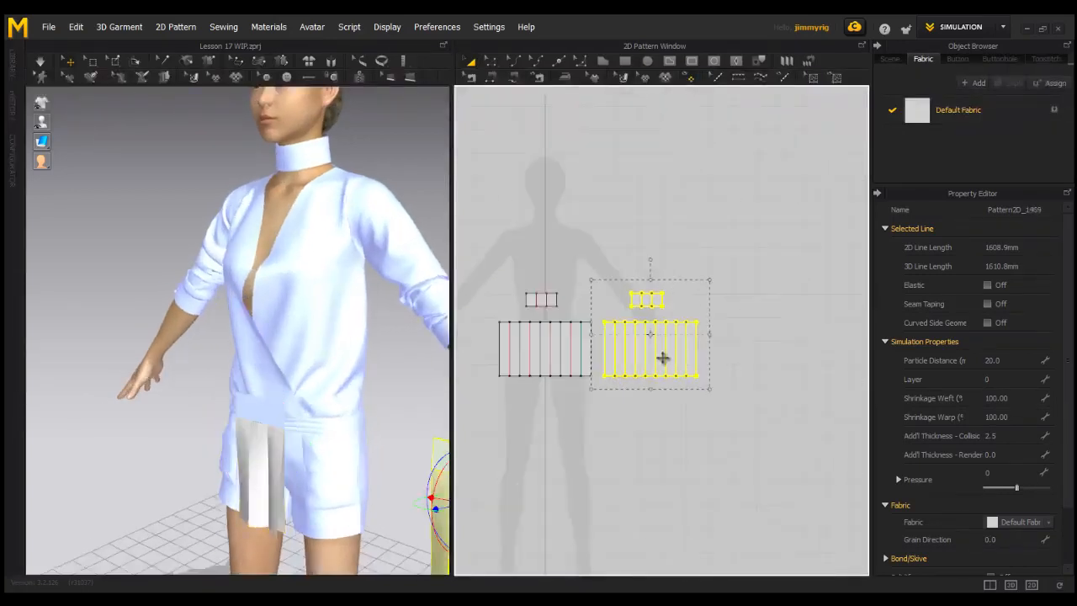
key(ctrl+c)
key(ctrl+v)
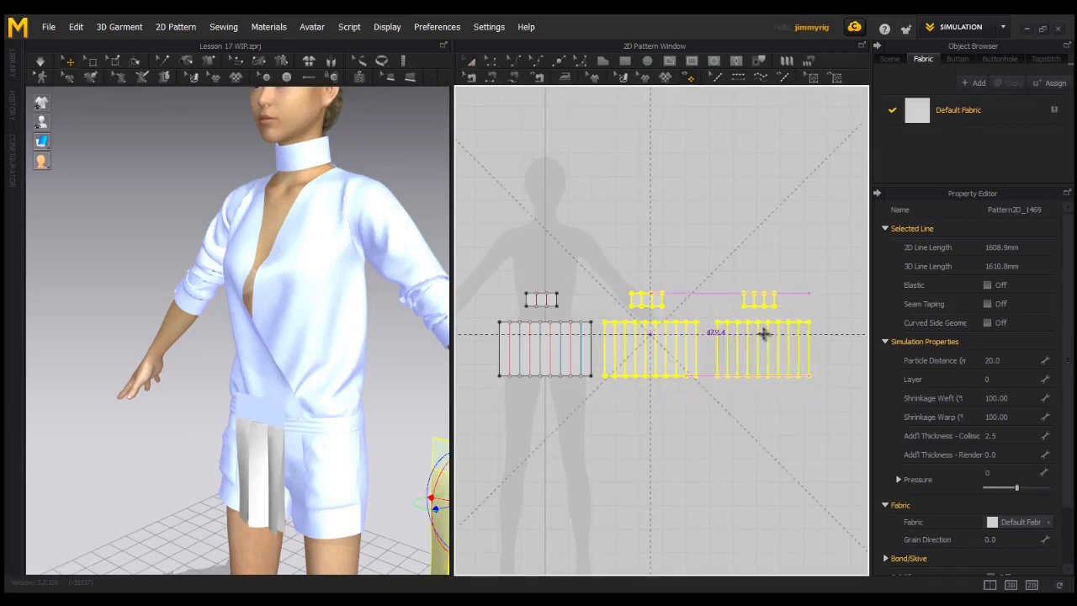
shift+click(756, 334)
scroll(766, 449, down, 2)
middle_drag(766, 450, 726, 452)
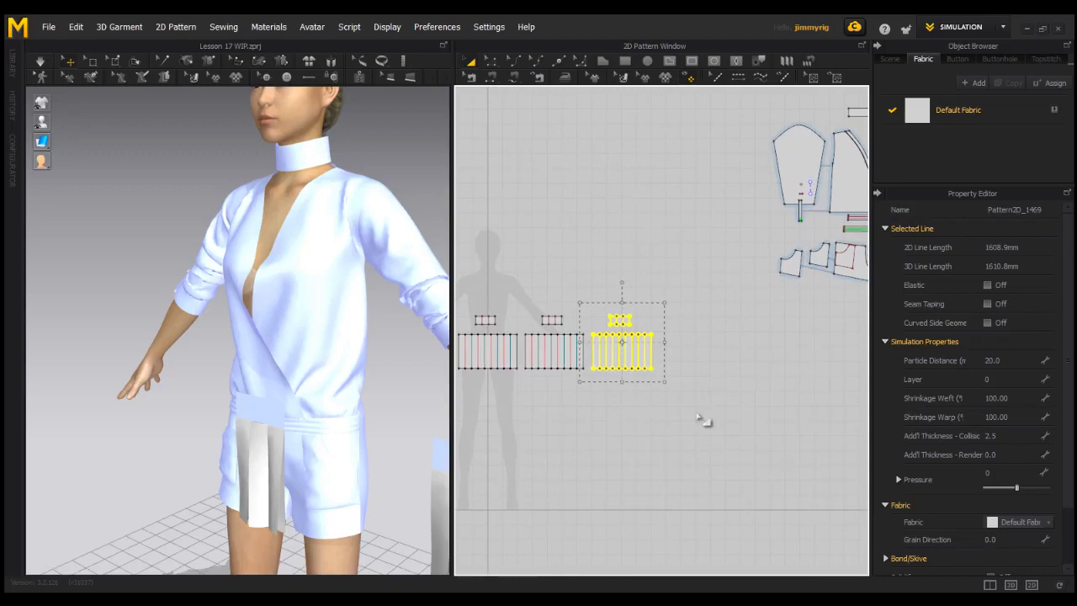
scroll(757, 418, up, 2)
scroll(676, 389, down, 2)
middle_drag(657, 379, 690, 370)
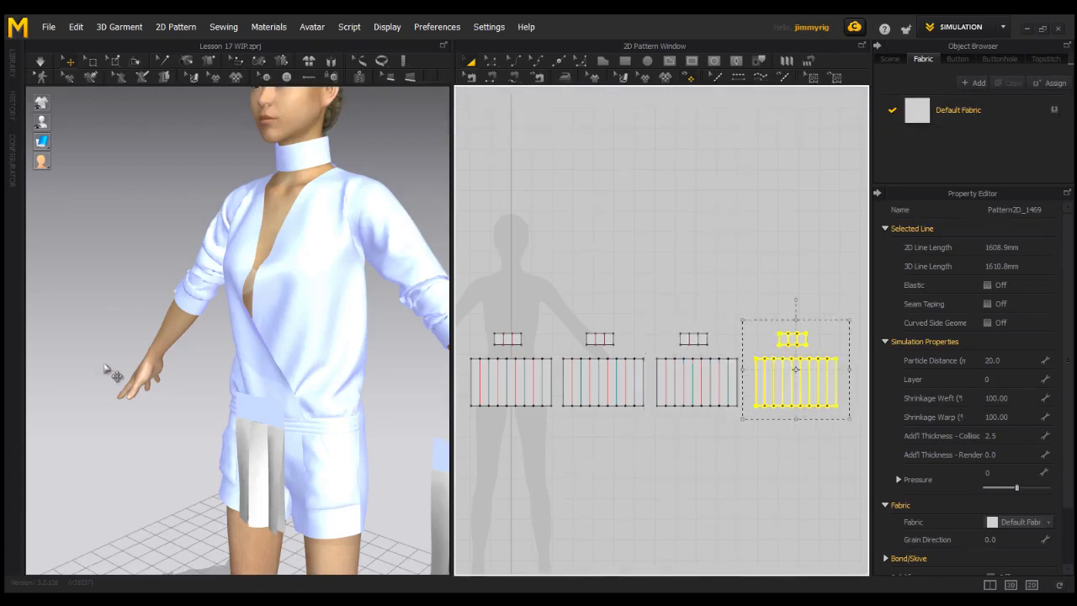
right_drag(204, 392, 161, 410)
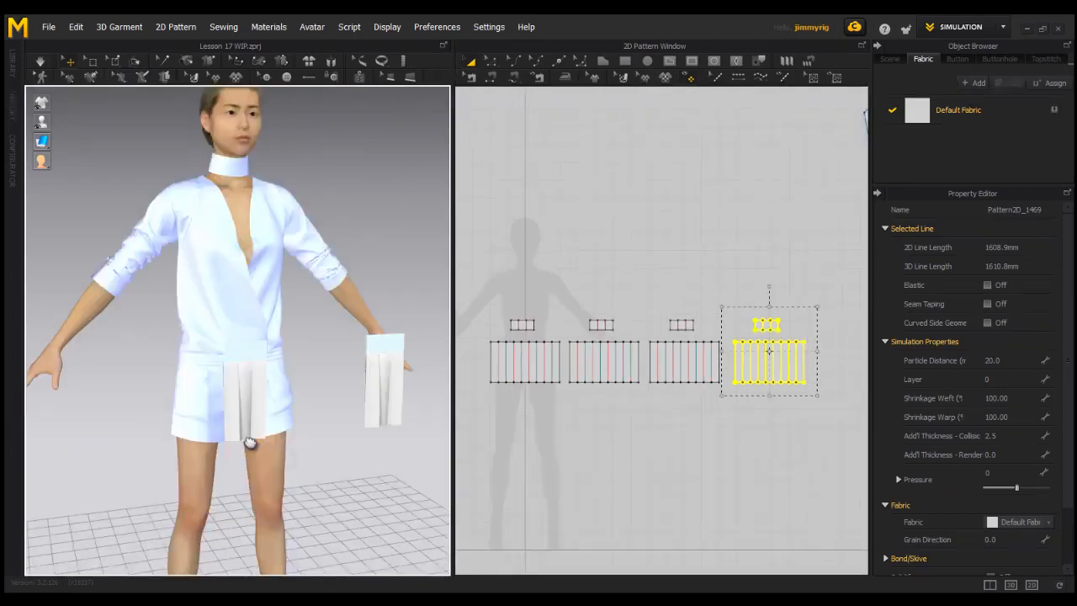
right_drag(163, 481, 179, 478)
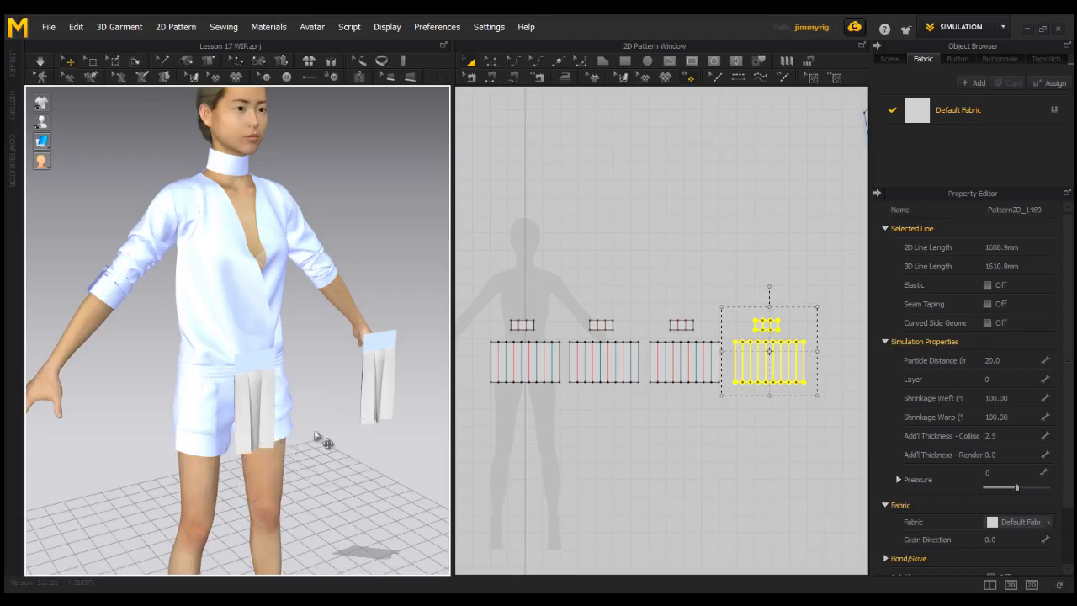
right_drag(352, 439, 265, 429)
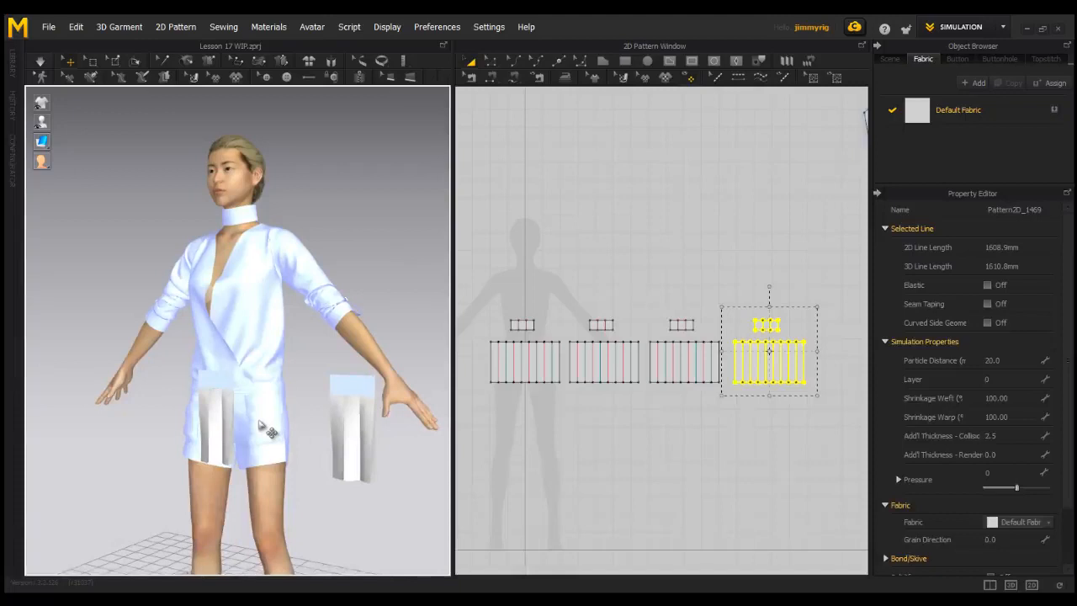